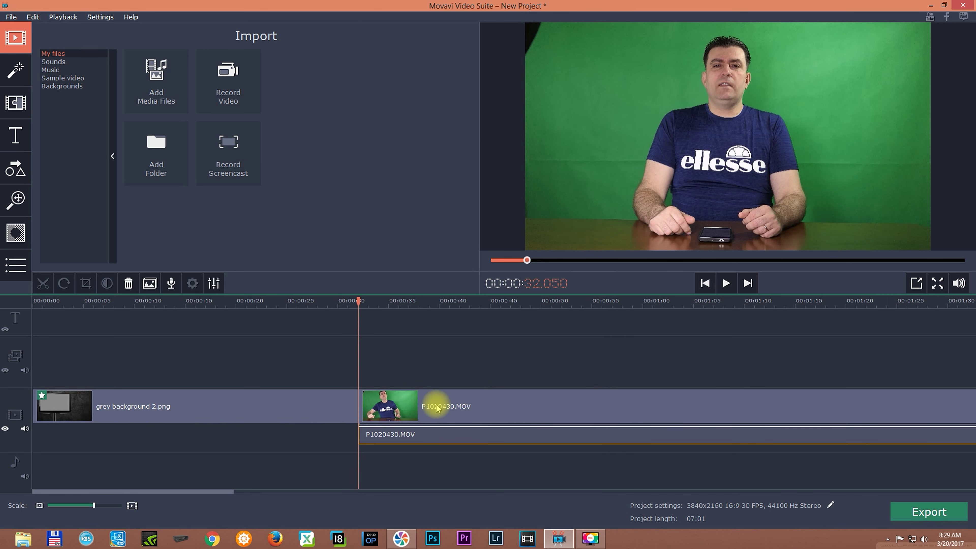
- Place the P1020430.MOV clip at the start of the overlay track and split it at 22.7 seconds
{"action": "left_click_drag", "start_coordinate": [434, 405], "coordinate": [115, 339]}
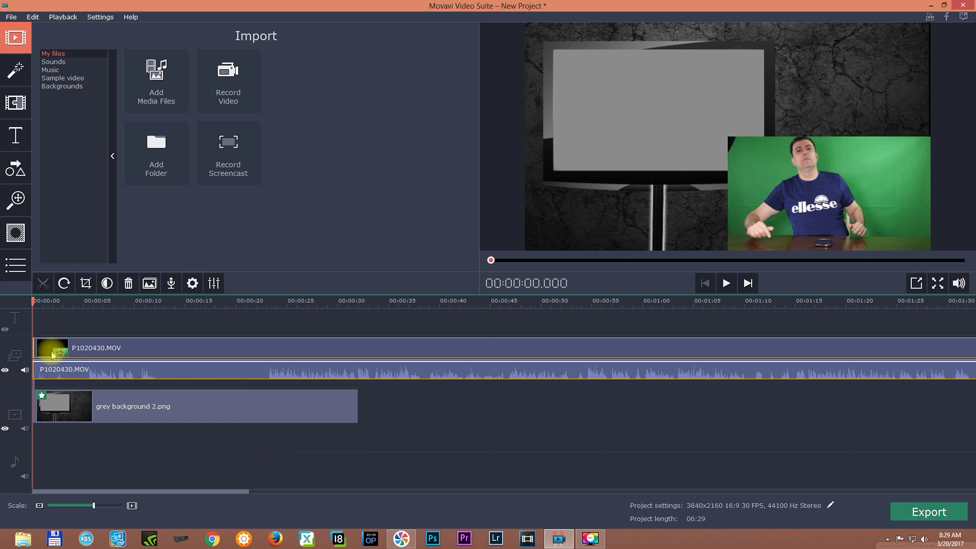
{"action": "left_click", "coordinate": [222, 344]}
{"action": "left_click", "coordinate": [263, 303]}
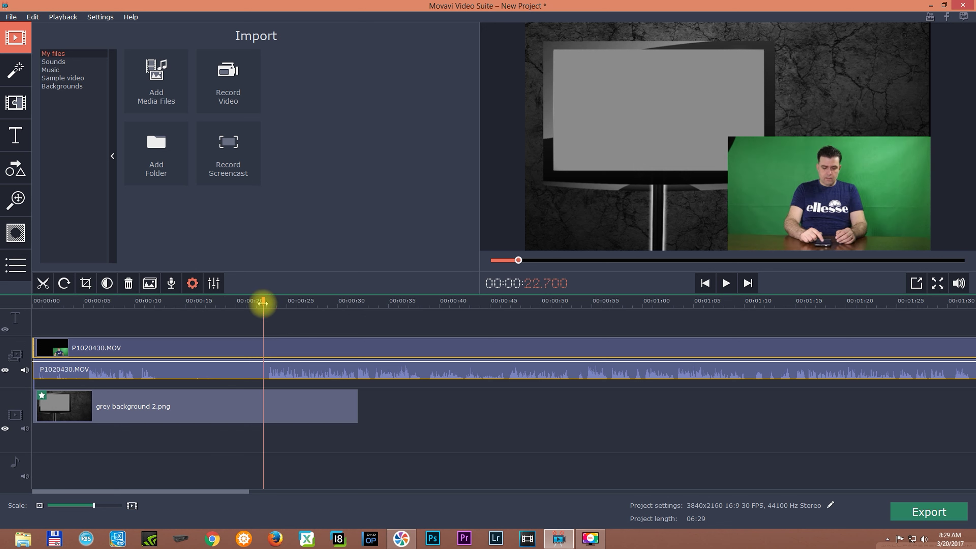
{"action": "left_click", "coordinate": [41, 283]}
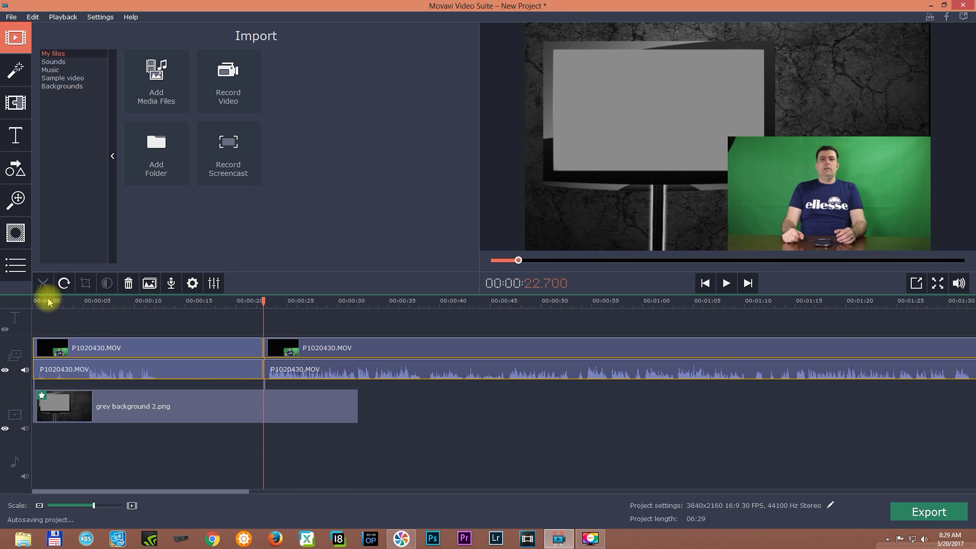
- Delete the first part of the split overlay clip and move the remaining part to the start of the timeline
{"action": "left_click", "coordinate": [146, 345]}
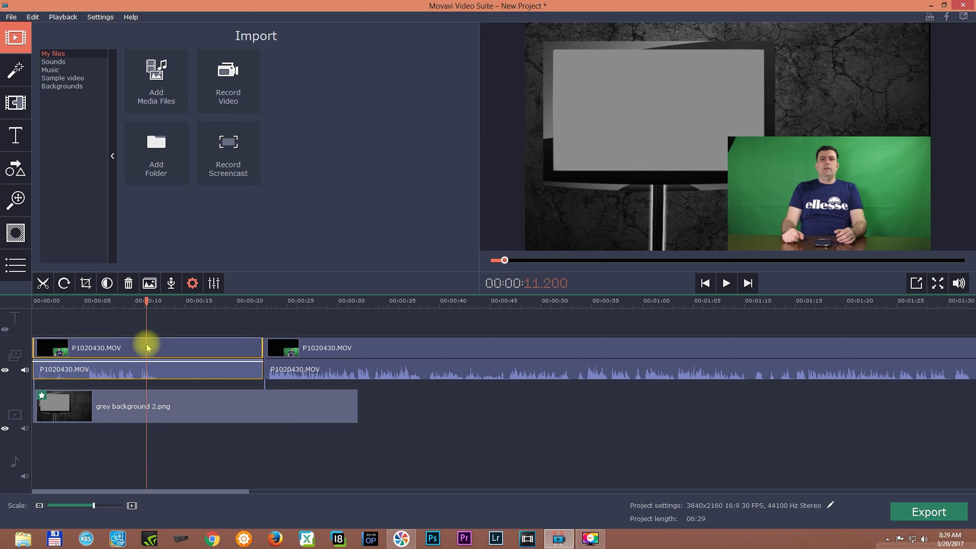
{"action": "key", "text": "Delete"}
{"action": "left_click_drag", "start_coordinate": [360, 349], "coordinate": [135, 352]}
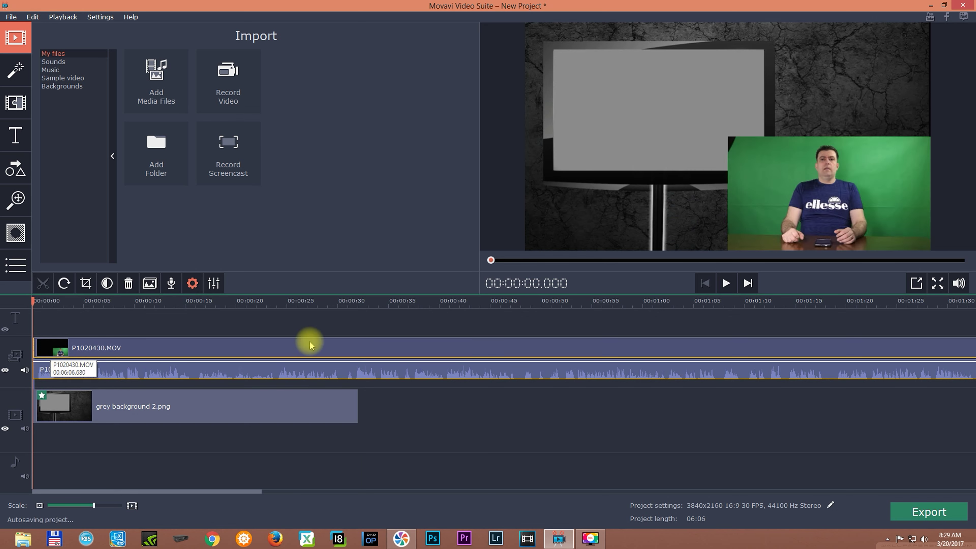
- Enlarge the picture-in-picture overlay of P1020430.MOV so that it fills the whole frame
{"action": "double_click", "coordinate": [48, 346]}
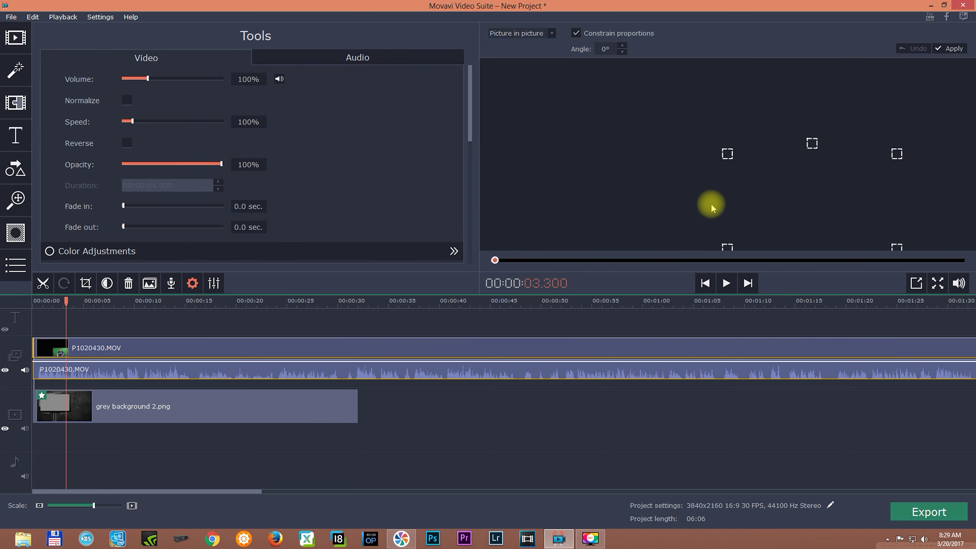
{"action": "left_click_drag", "start_coordinate": [724, 161], "coordinate": [555, 80]}
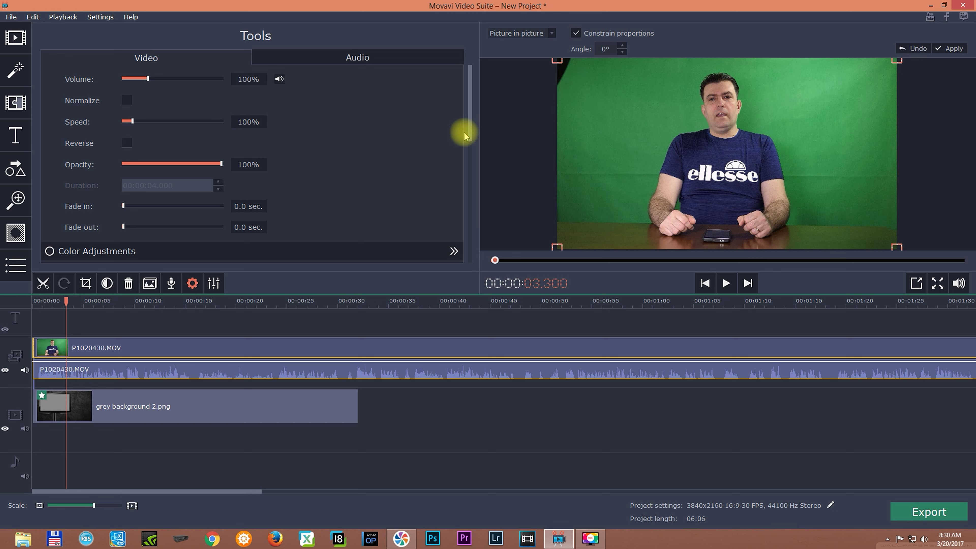
- Look through the overlay clip's video tools and open its Chroma Key settings
{"action": "left_click_drag", "start_coordinate": [470, 123], "coordinate": [468, 155]}
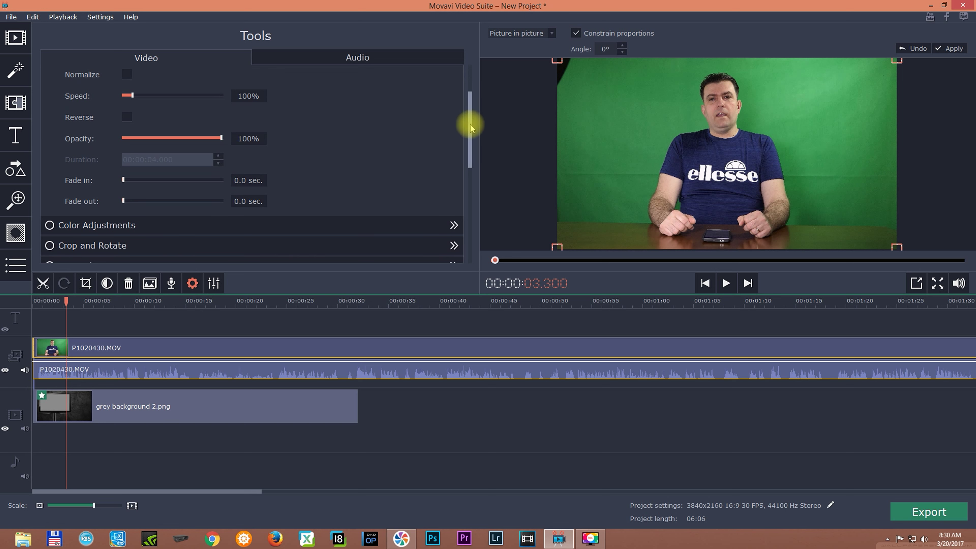
{"action": "left_click_drag", "start_coordinate": [471, 127], "coordinate": [464, 94]}
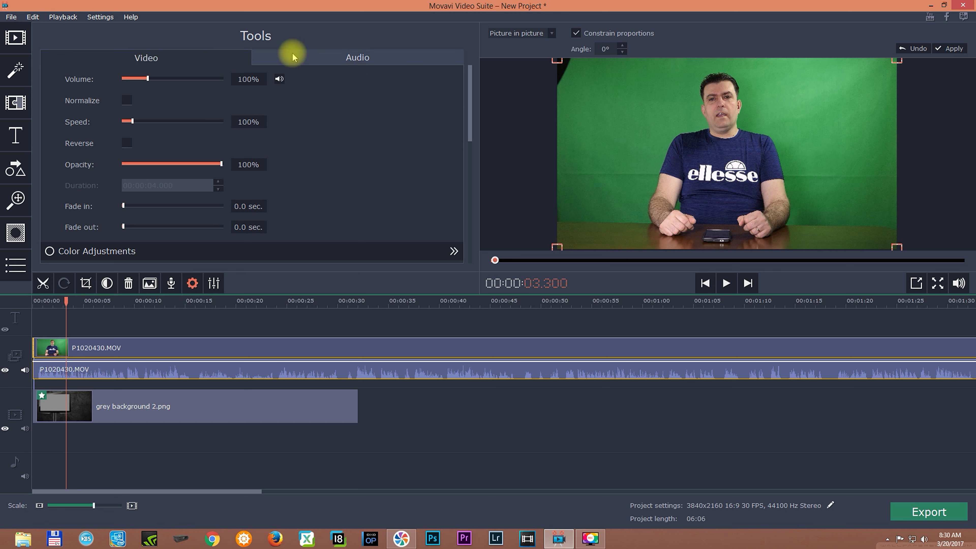
{"action": "left_click_drag", "start_coordinate": [465, 114], "coordinate": [483, 234]}
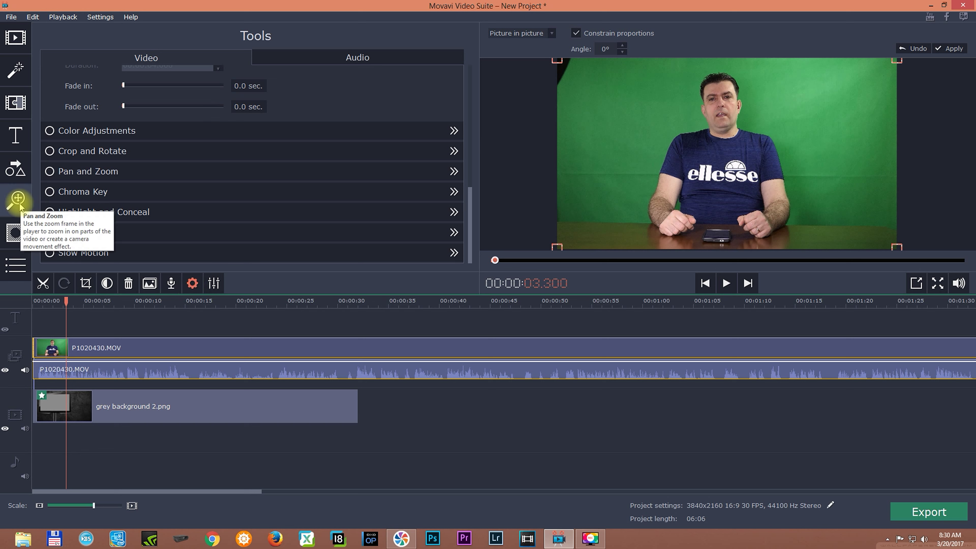
{"action": "left_click", "coordinate": [17, 270]}
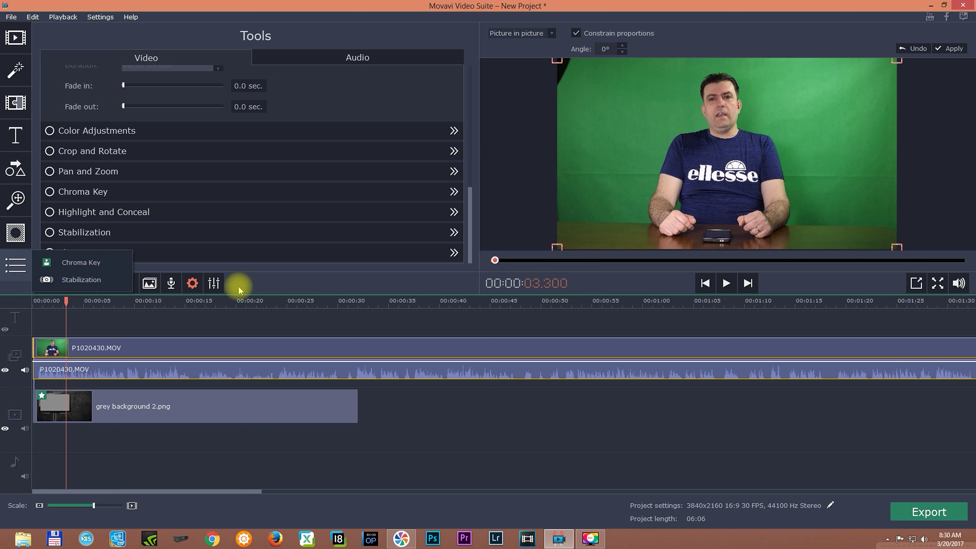
{"action": "left_click", "coordinate": [154, 289]}
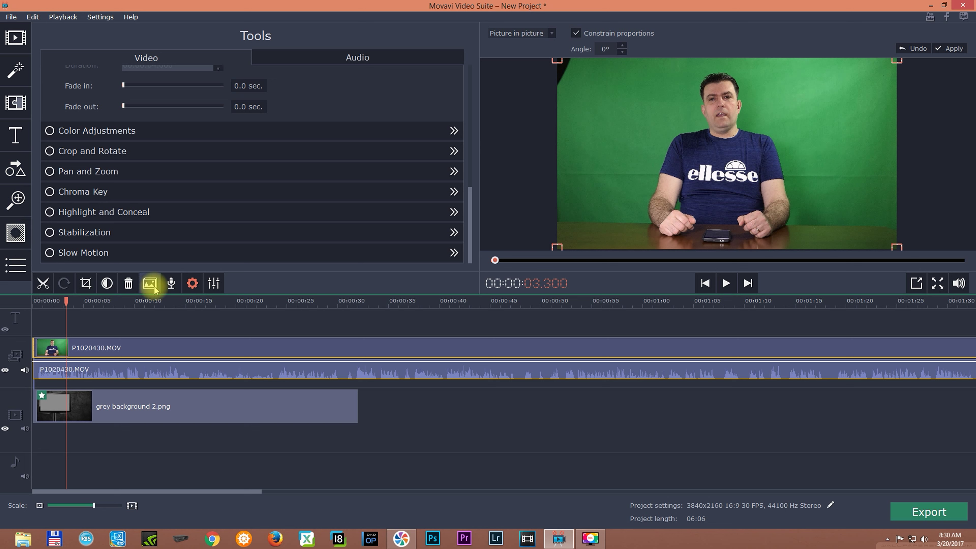
{"action": "left_click", "coordinate": [88, 191]}
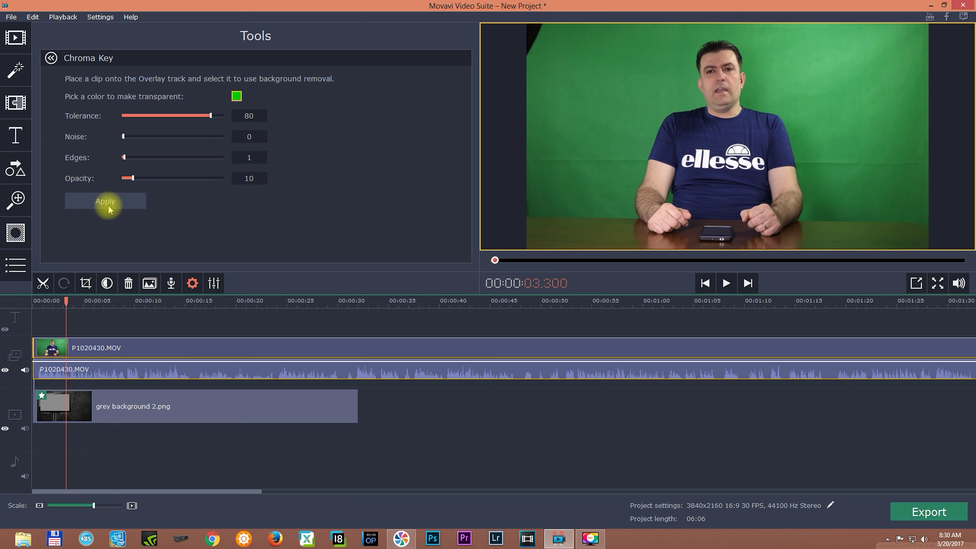
- Try the chroma key on the overlay clip with the default green, at tolerance 70 and 80
{"action": "mouse_move", "coordinate": [210, 112]}
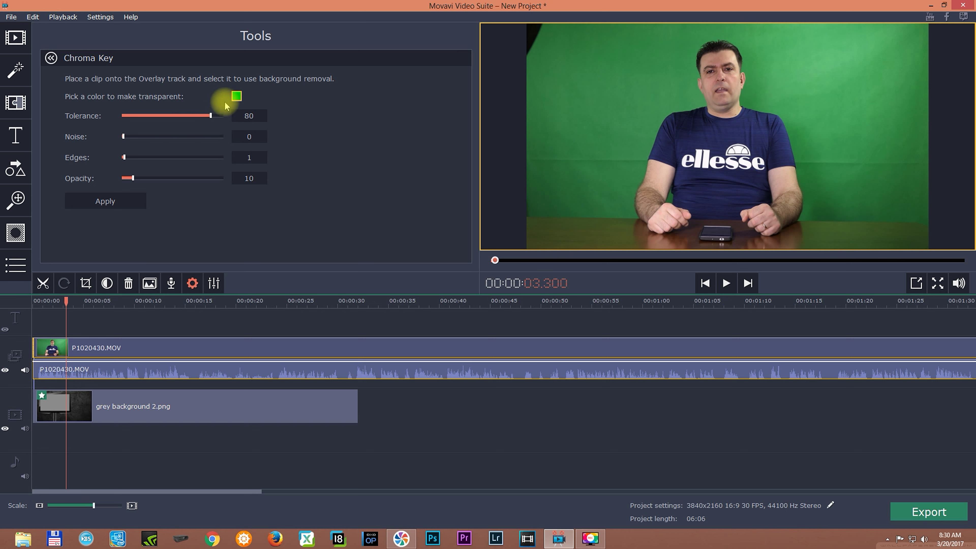
{"action": "left_click", "coordinate": [237, 96]}
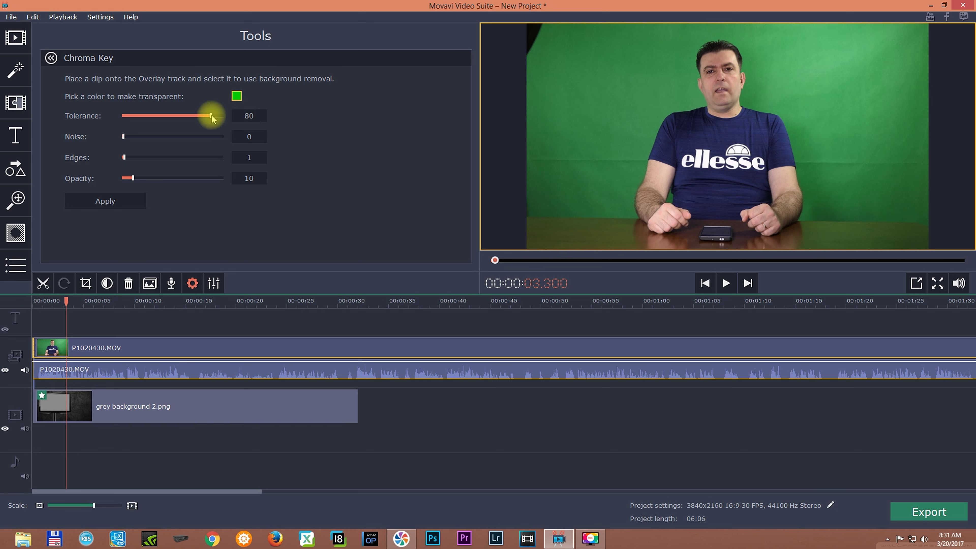
{"action": "left_click", "coordinate": [193, 115]}
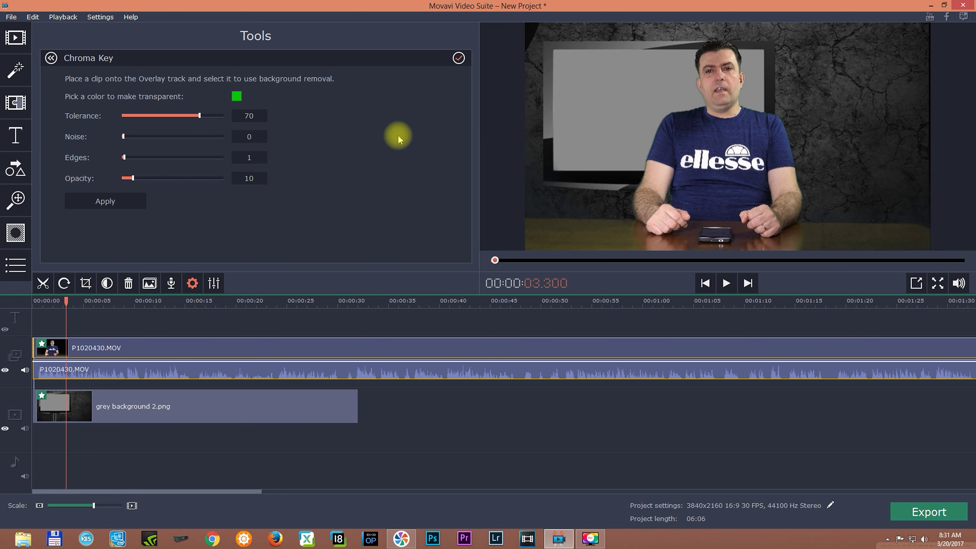
{"action": "left_click", "coordinate": [236, 97]}
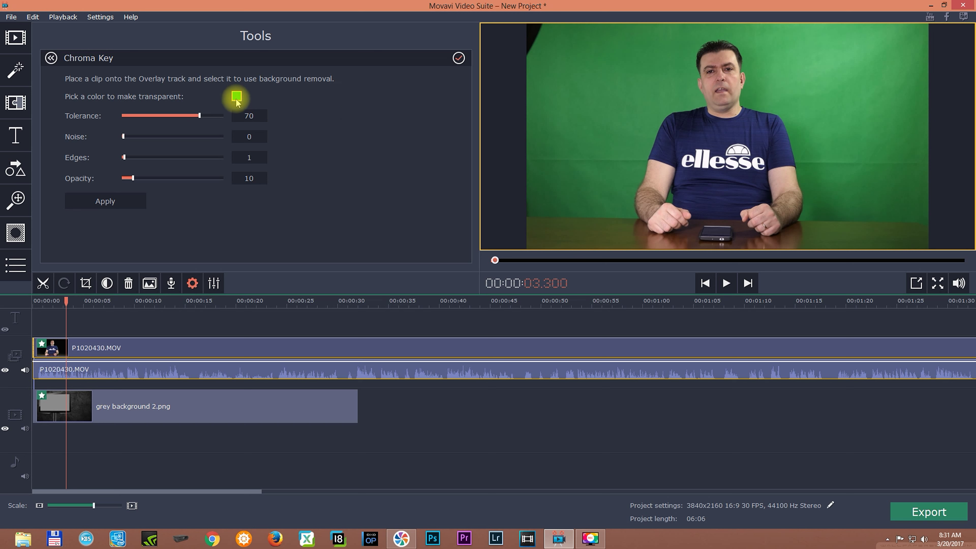
{"action": "left_click", "coordinate": [212, 116]}
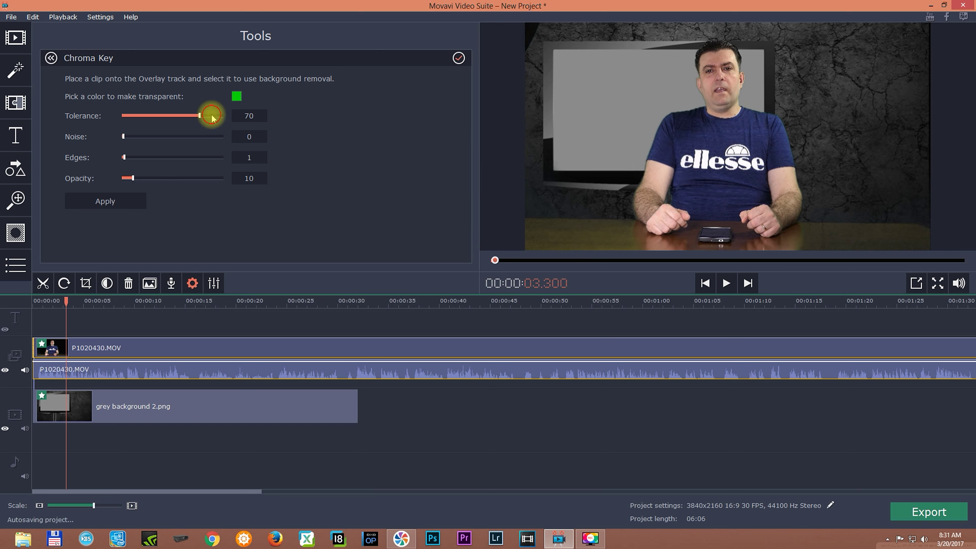
- Sample the green backdrop beside the man's head as the transparent color and set the Chroma Key tolerance to 88
{"action": "left_click", "coordinate": [235, 98]}
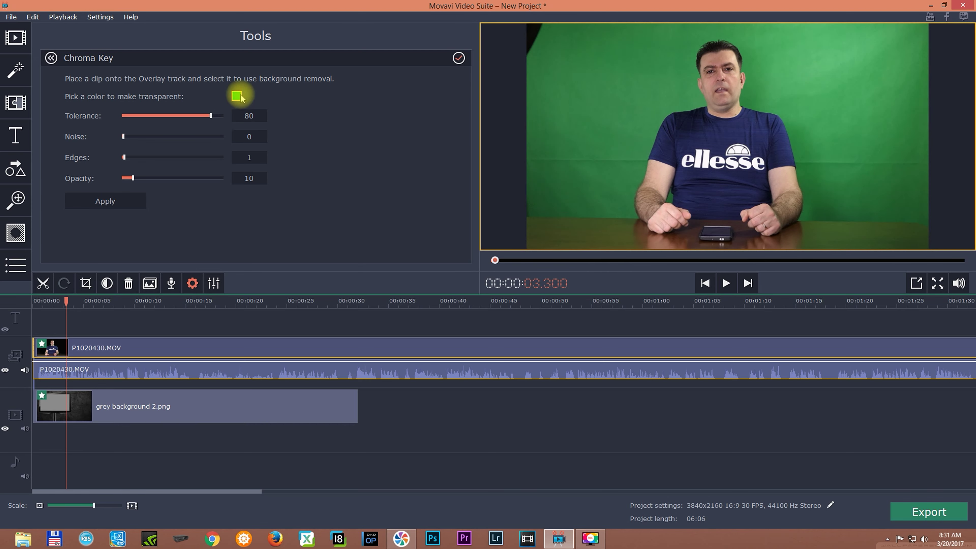
{"action": "left_click", "coordinate": [666, 99]}
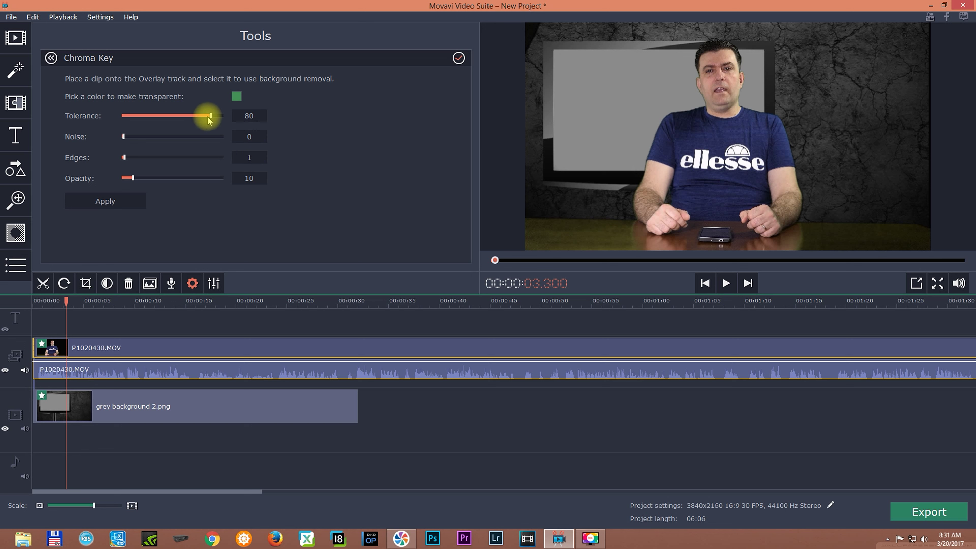
{"action": "left_click", "coordinate": [222, 117]}
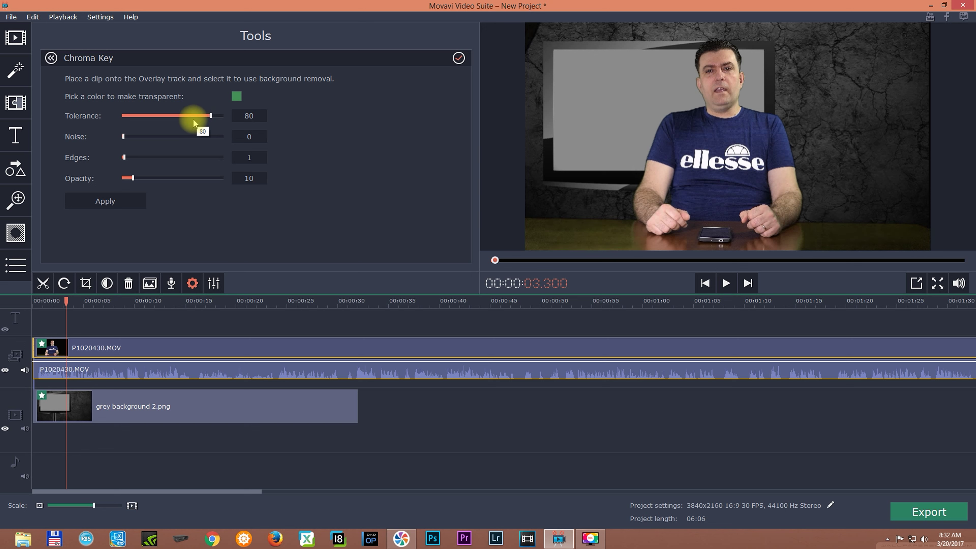
{"action": "left_click", "coordinate": [200, 119]}
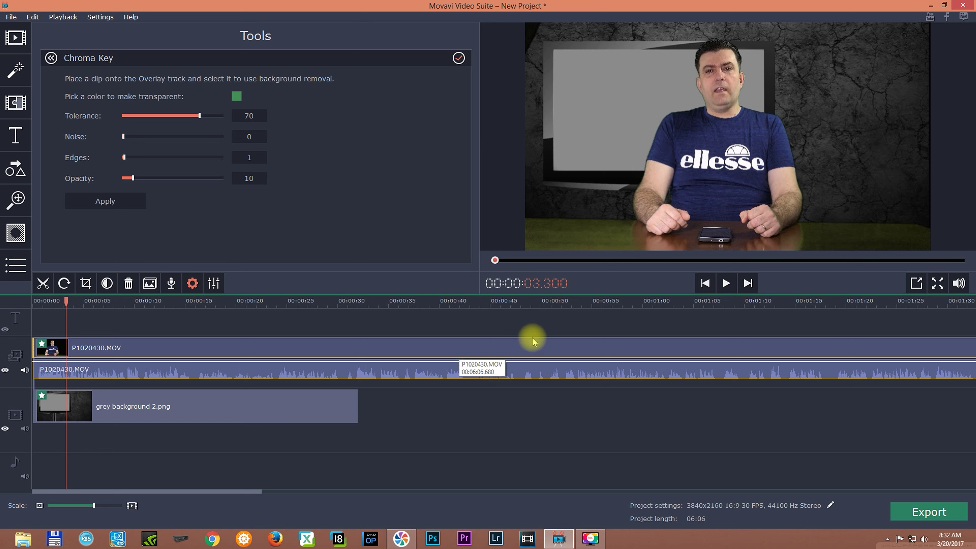
{"action": "mouse_move", "coordinate": [216, 121]}
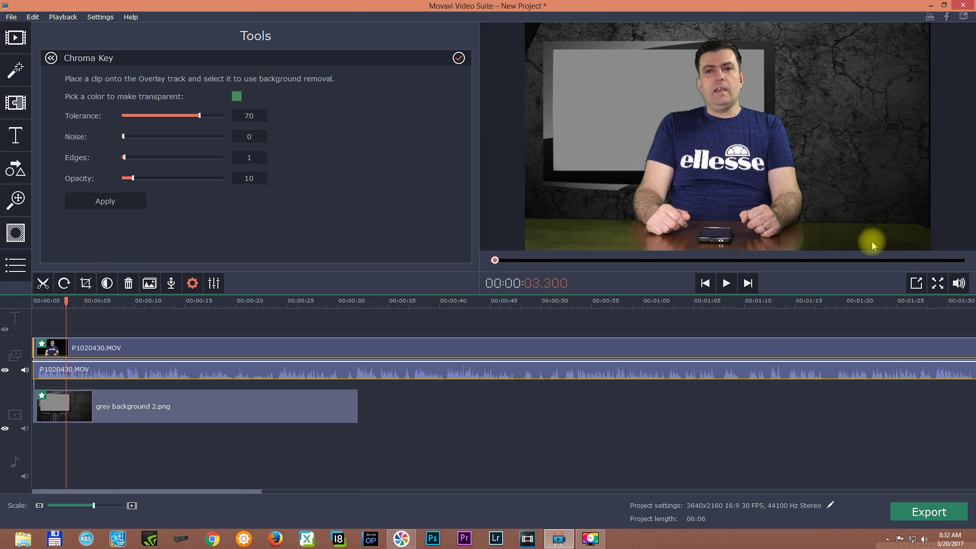
{"action": "left_click_drag", "start_coordinate": [200, 115], "coordinate": [220, 115]}
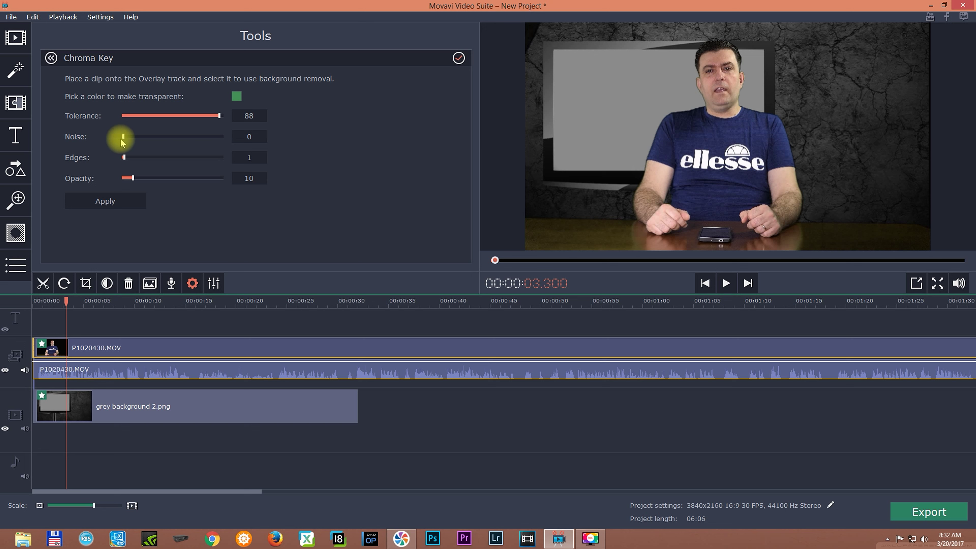
- Raise the Chroma Key noise through 10 and 20 to 40, and bring it back down to 20
{"action": "left_click_drag", "start_coordinate": [136, 136], "coordinate": [141, 136]}
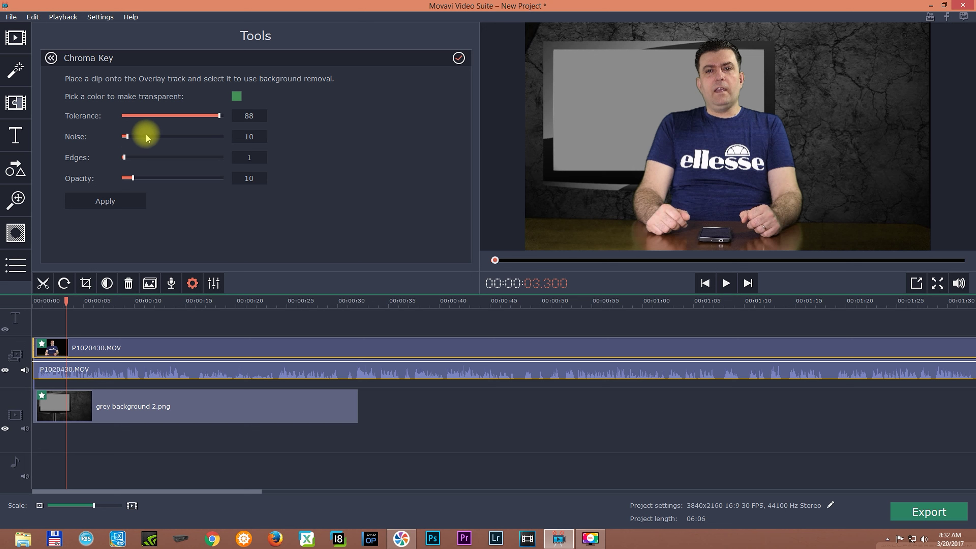
{"action": "left_click", "coordinate": [146, 137]}
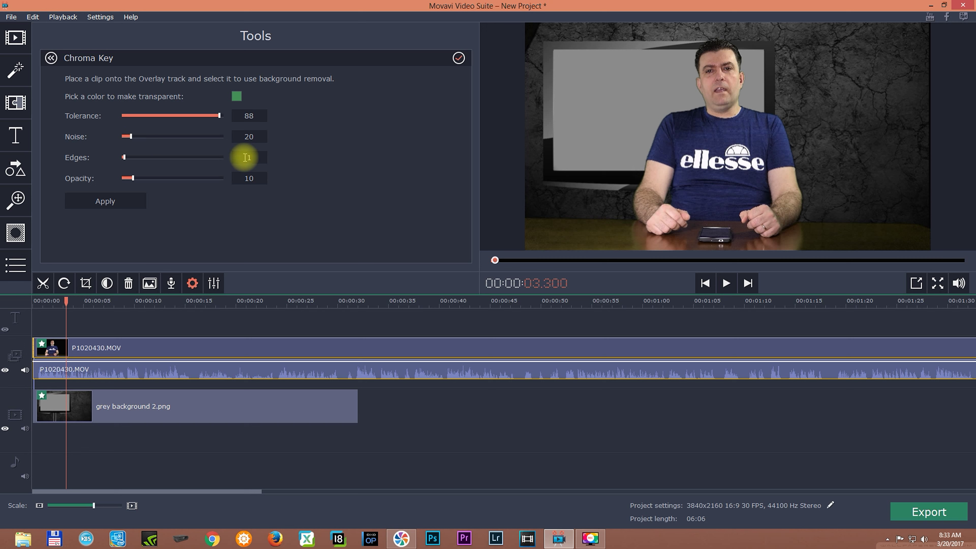
{"action": "left_click", "coordinate": [140, 137]}
{"action": "left_click", "coordinate": [161, 140]}
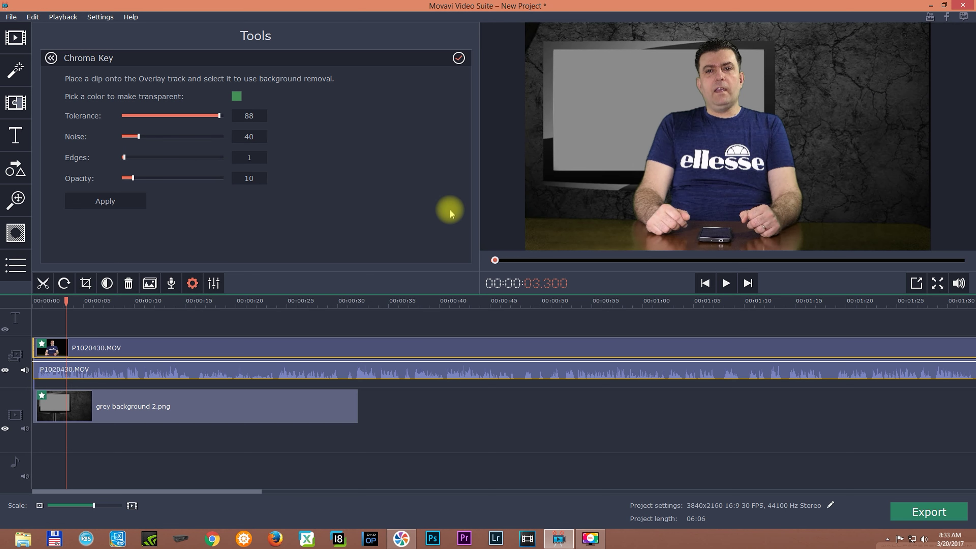
{"action": "left_click", "coordinate": [129, 138]}
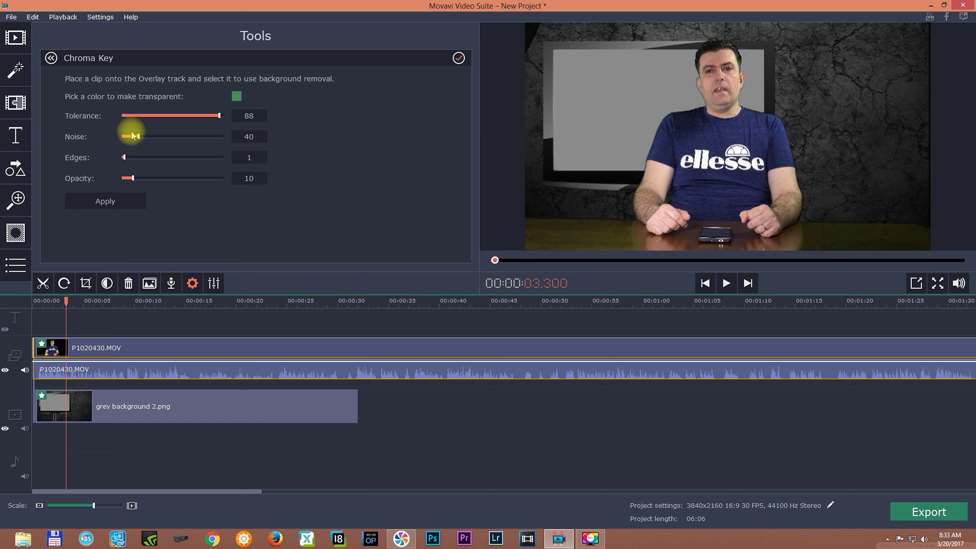
{"action": "left_click", "coordinate": [129, 138]}
{"action": "left_click", "coordinate": [130, 138]}
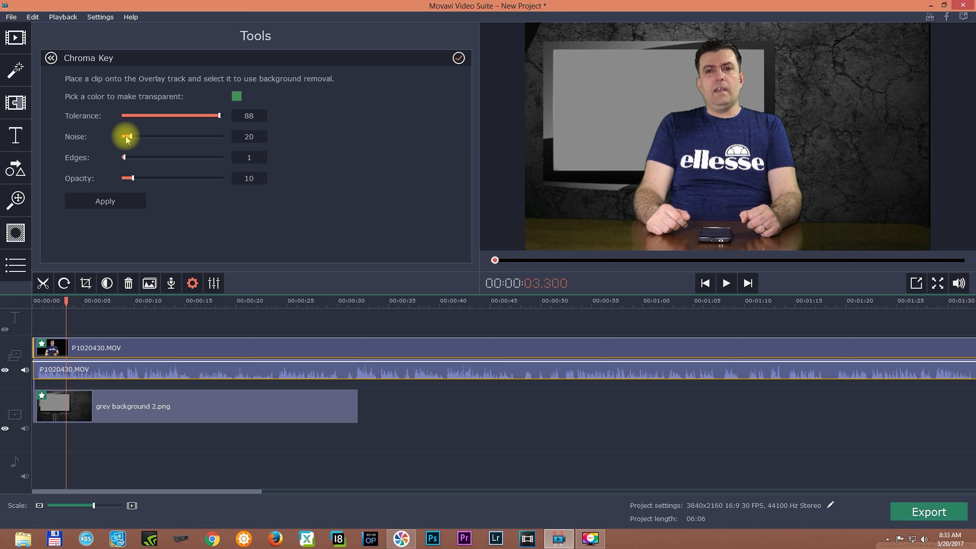
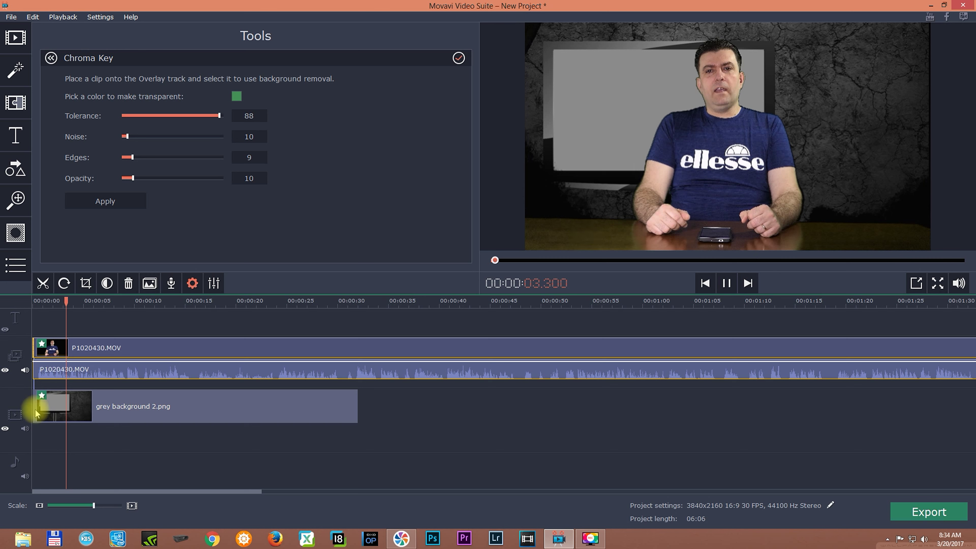
- Mute the overlay track and lower the Chroma Key edges value to 4 while the preview plays
{"action": "left_click", "coordinate": [25, 370]}
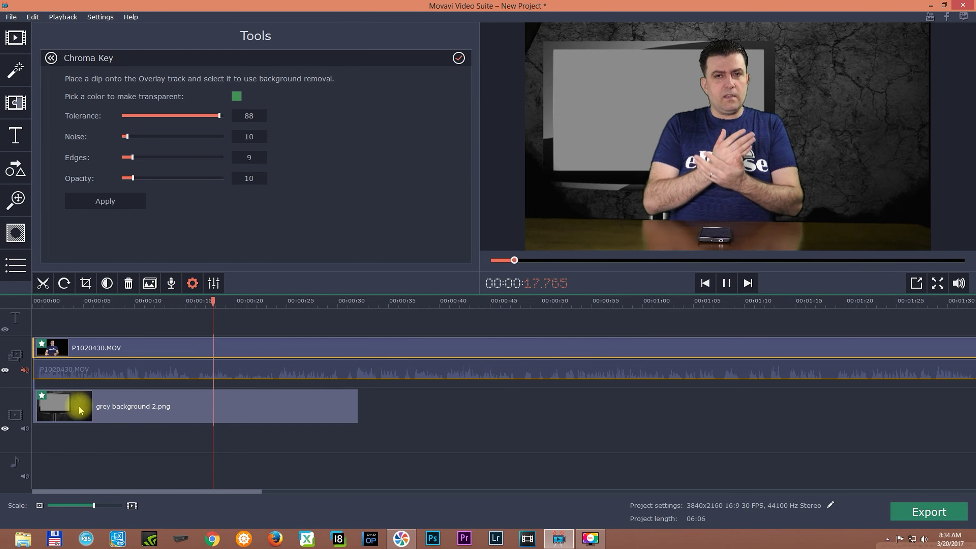
{"action": "left_click_drag", "start_coordinate": [133, 160], "coordinate": [130, 158]}
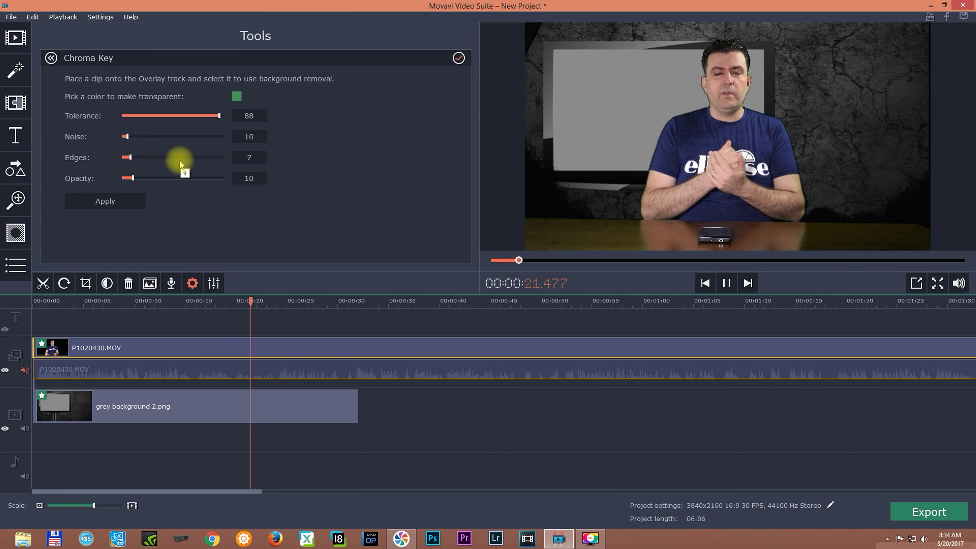
{"action": "scroll", "coordinate": [179, 160], "scroll_direction": "down", "scroll_amount": 1}
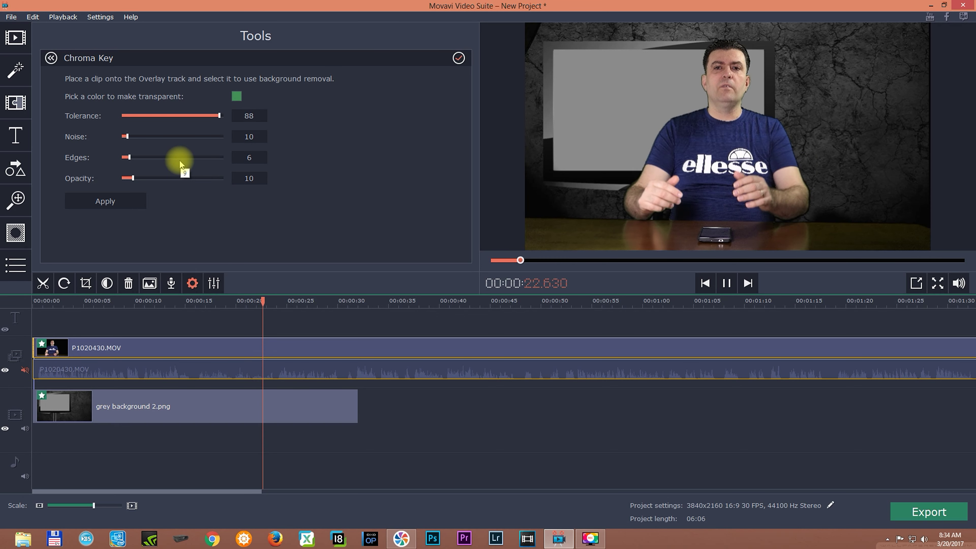
{"action": "scroll", "coordinate": [180, 160], "scroll_direction": "down", "scroll_amount": 1}
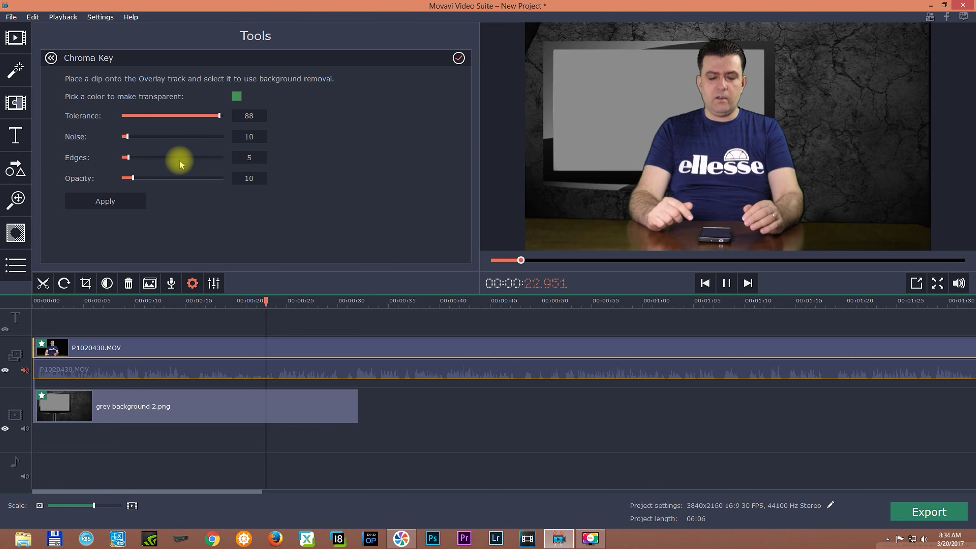
{"action": "scroll", "coordinate": [180, 159], "scroll_direction": "down", "scroll_amount": 1}
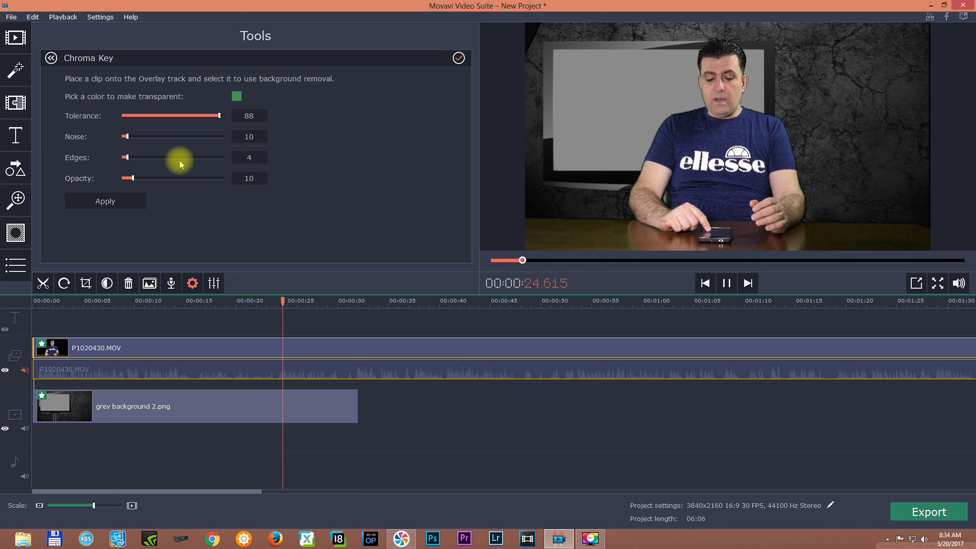
- Lower the Chroma Key edges to 2 and extend the grey background 2.png clip to about 1:28 on the timeline
{"action": "scroll", "coordinate": [179, 160], "scroll_direction": "down", "scroll_amount": 2}
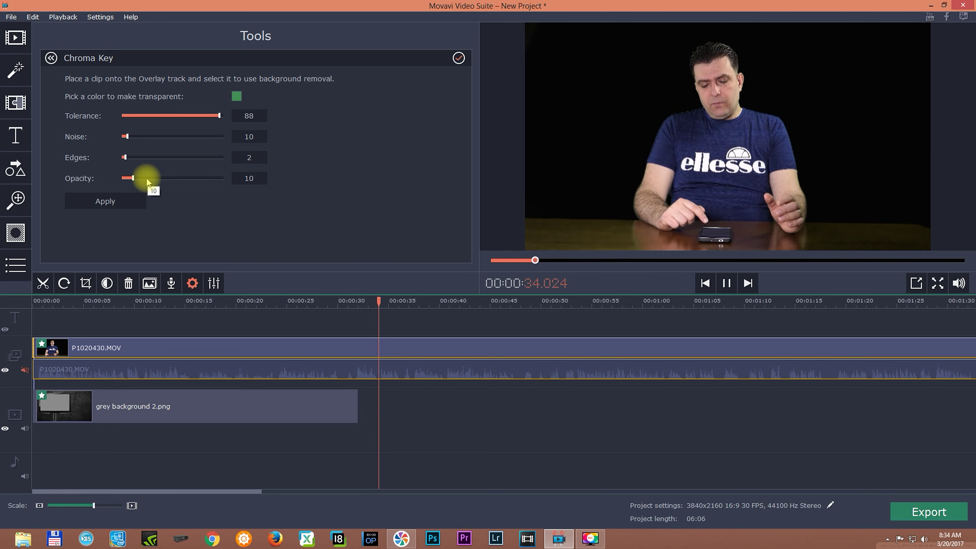
{"action": "left_click", "coordinate": [355, 419]}
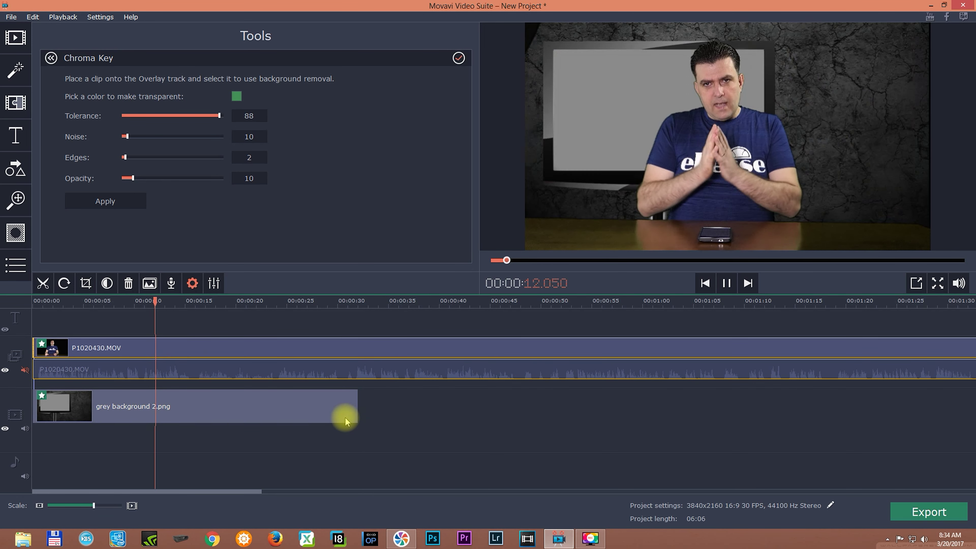
{"action": "left_click_drag", "start_coordinate": [356, 420], "coordinate": [926, 446]}
{"action": "left_click", "coordinate": [87, 348]}
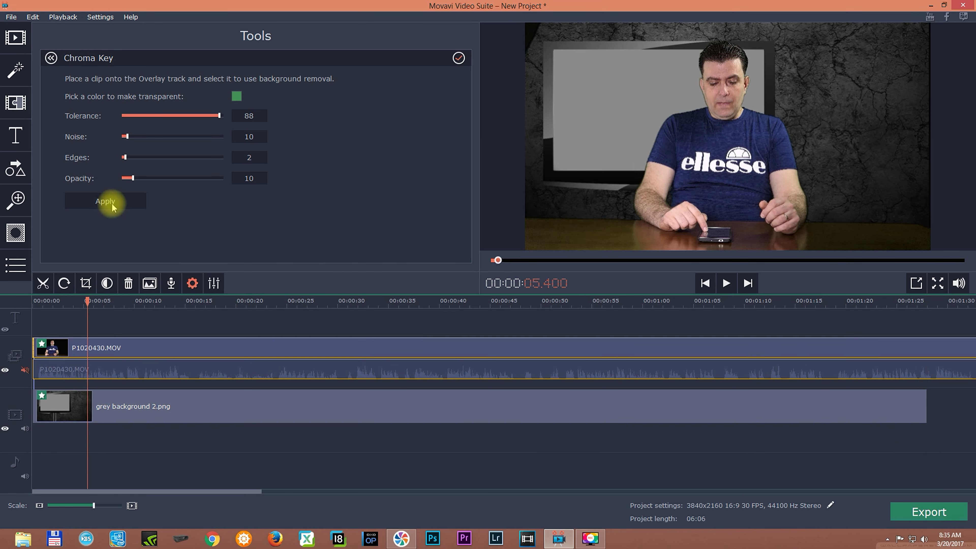
- Set the Chroma Key opacity to 6 and tolerance to 90 while the preview plays, and apply the effect
{"action": "left_click", "coordinate": [727, 283]}
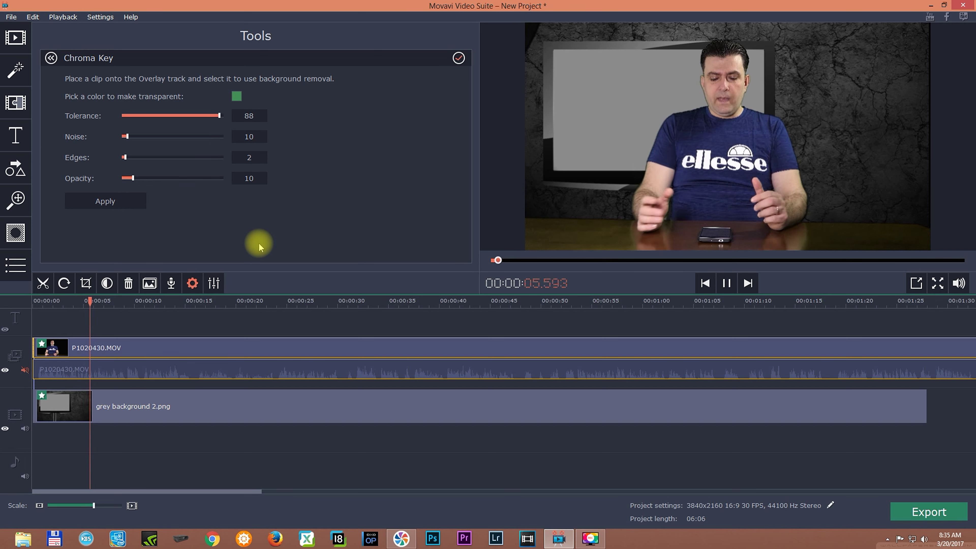
{"action": "key", "text": "Left"}
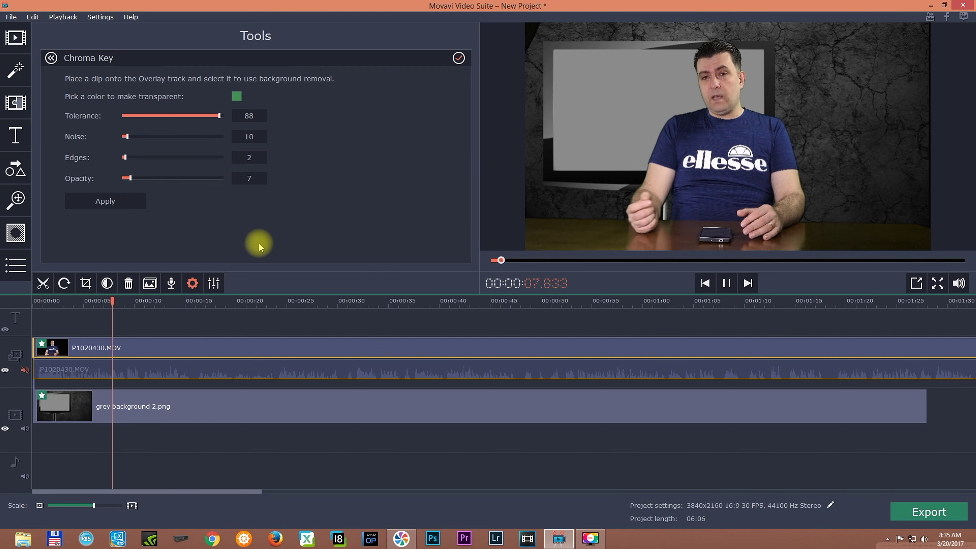
{"action": "key", "text": "Left"}
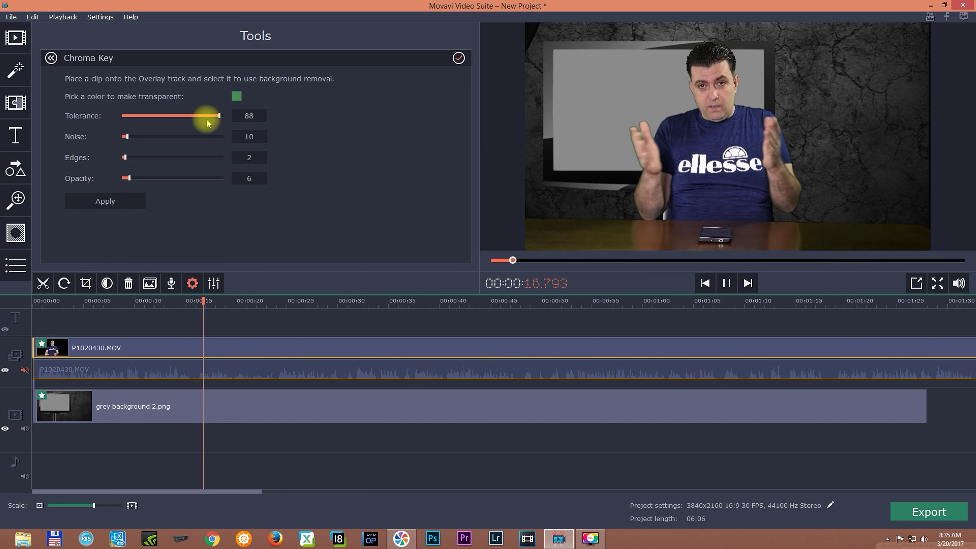
{"action": "left_click_drag", "start_coordinate": [220, 116], "coordinate": [222, 115]}
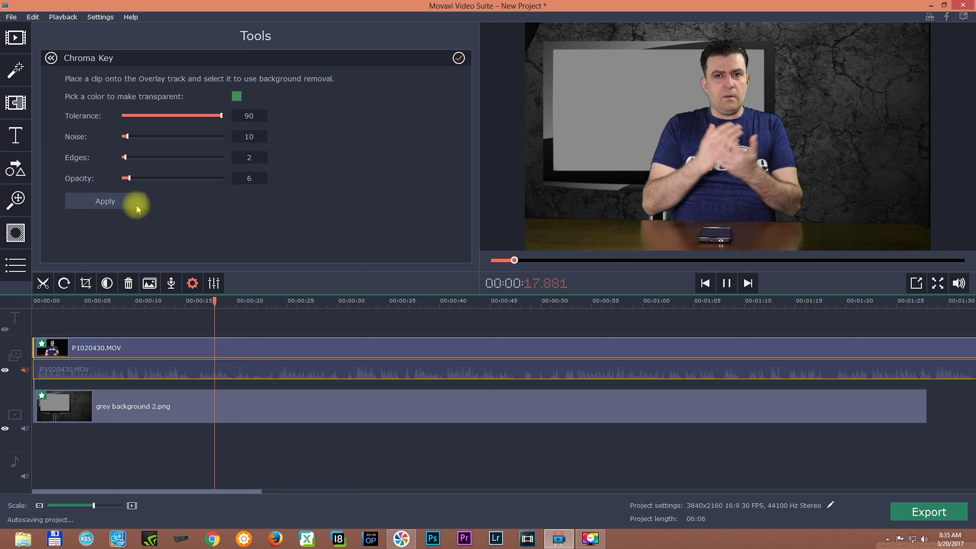
{"action": "left_click", "coordinate": [113, 198]}
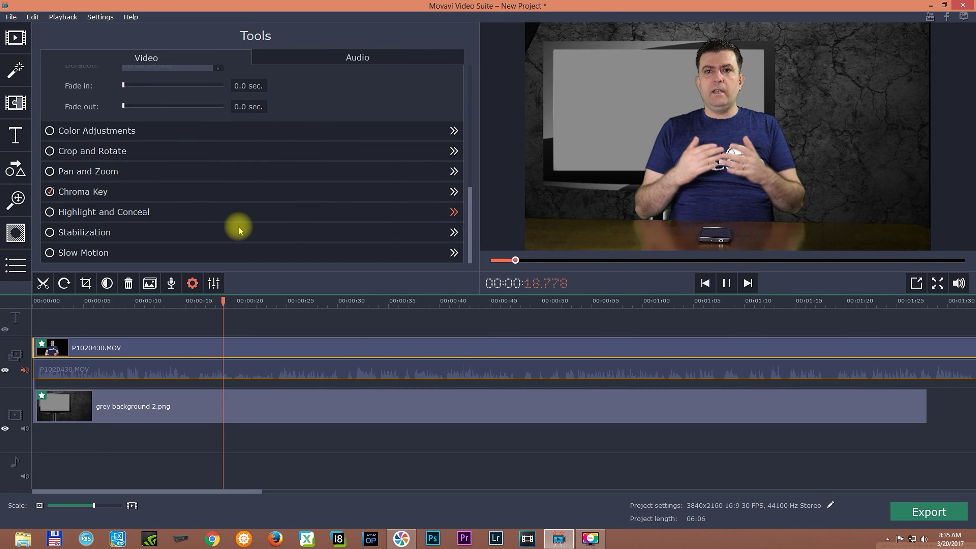
{"action": "left_click", "coordinate": [89, 191]}
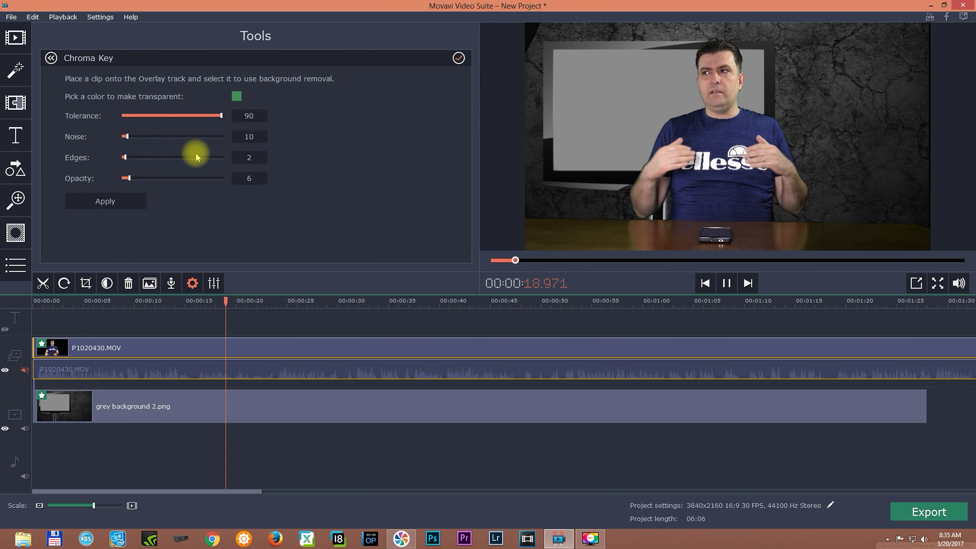
{"action": "left_click", "coordinate": [103, 203]}
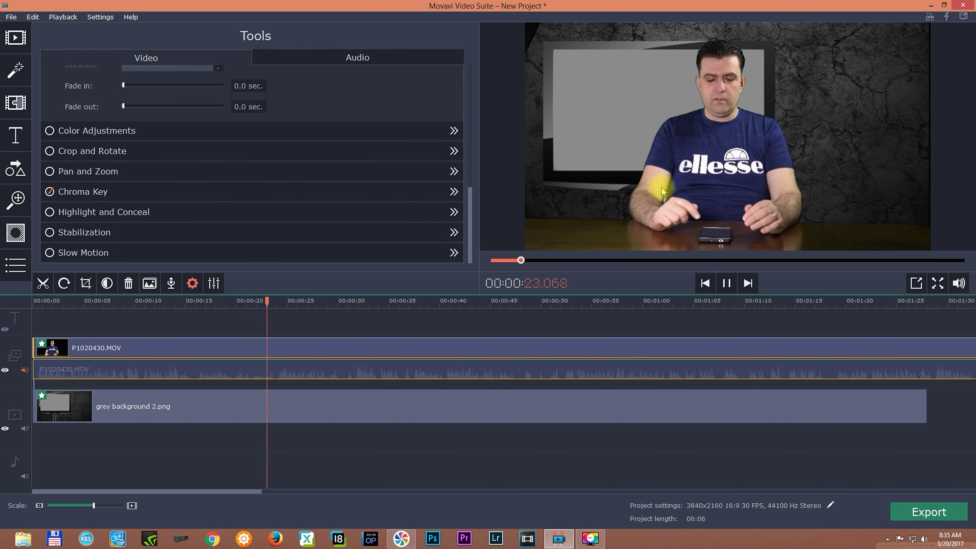
- Apply the favorite filter Sharpen - low to the P1020430.MOV overlay clip and enlarge the preview area slightly
{"action": "left_click", "coordinate": [16, 69]}
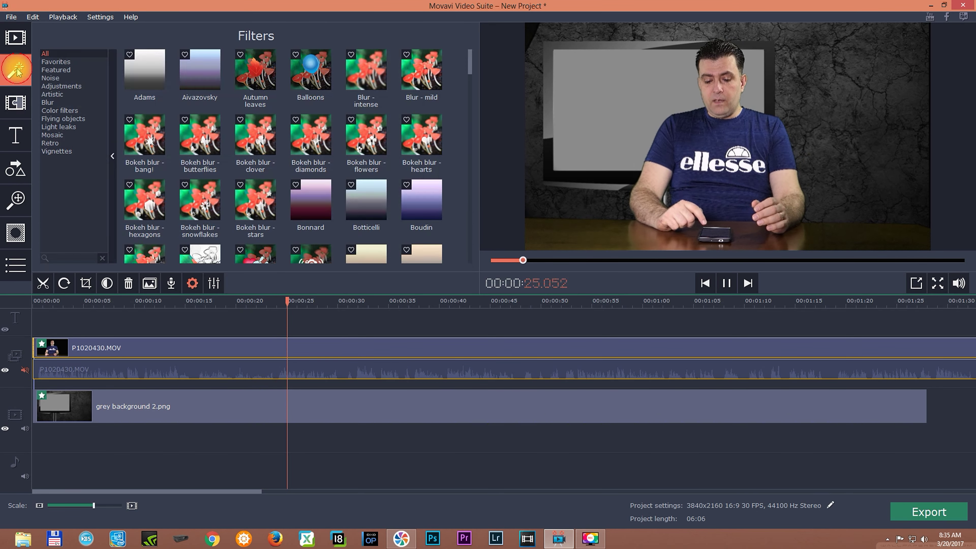
{"action": "left_click", "coordinate": [58, 62]}
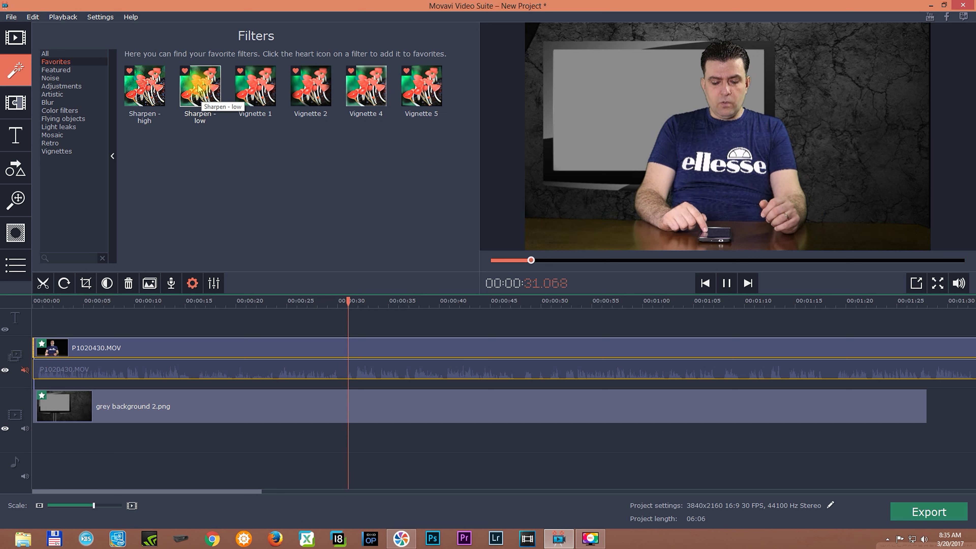
{"action": "left_click_drag", "start_coordinate": [199, 89], "coordinate": [52, 351]}
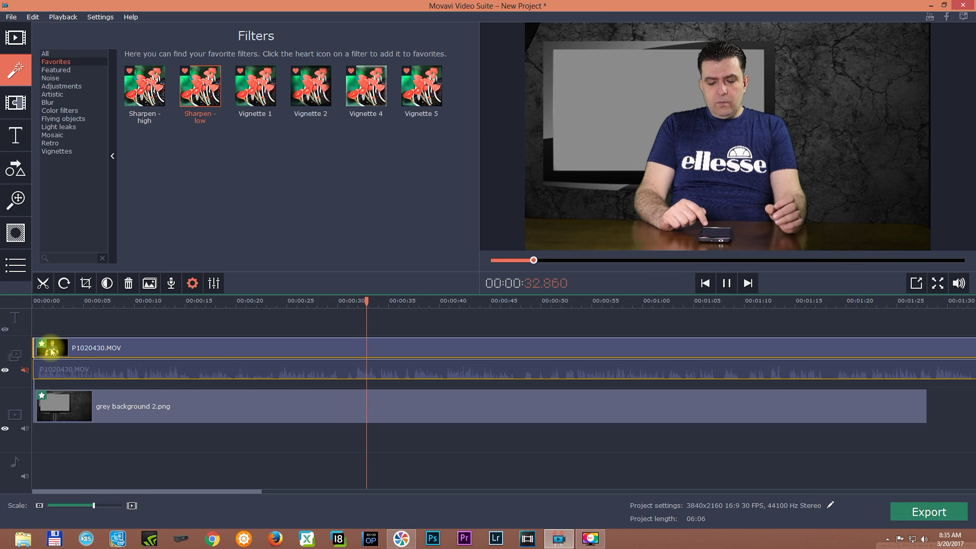
{"action": "left_click", "coordinate": [826, 235]}
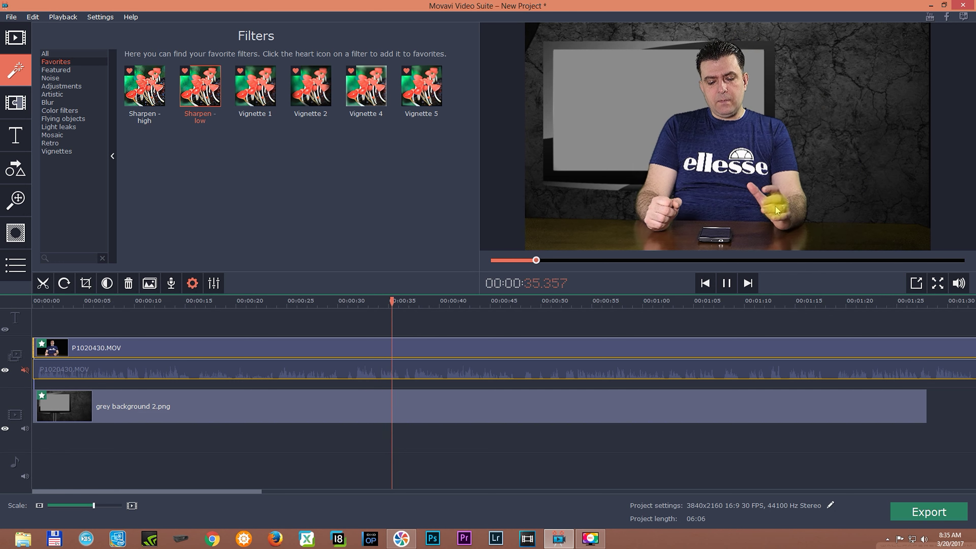
{"action": "left_click_drag", "start_coordinate": [788, 295], "coordinate": [797, 339]}
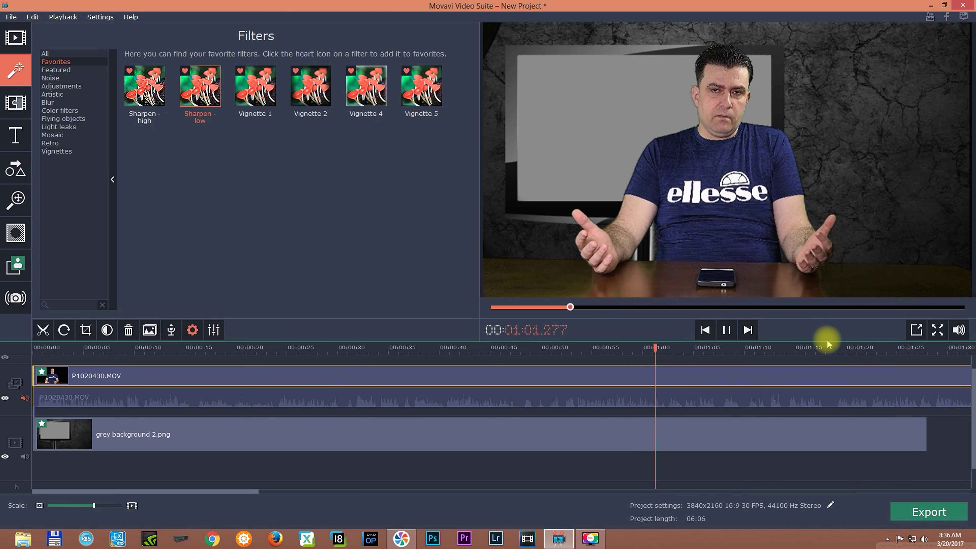
{"action": "left_click_drag", "start_coordinate": [826, 341], "coordinate": [843, 311]}
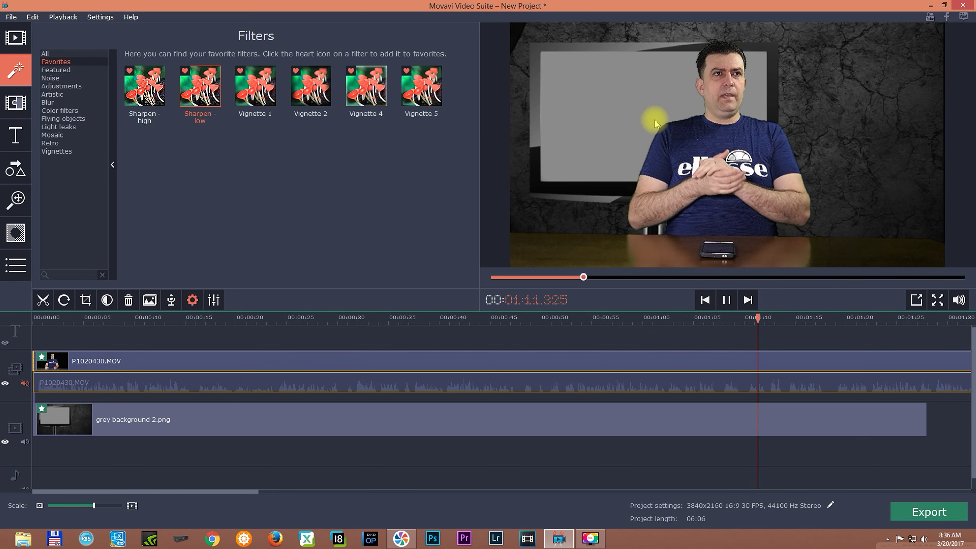
- Crop the overlay clip with Crop and Rotate, trimming both dark sides and a thin strip along the upper and lower edges
{"action": "left_click", "coordinate": [9, 42]}
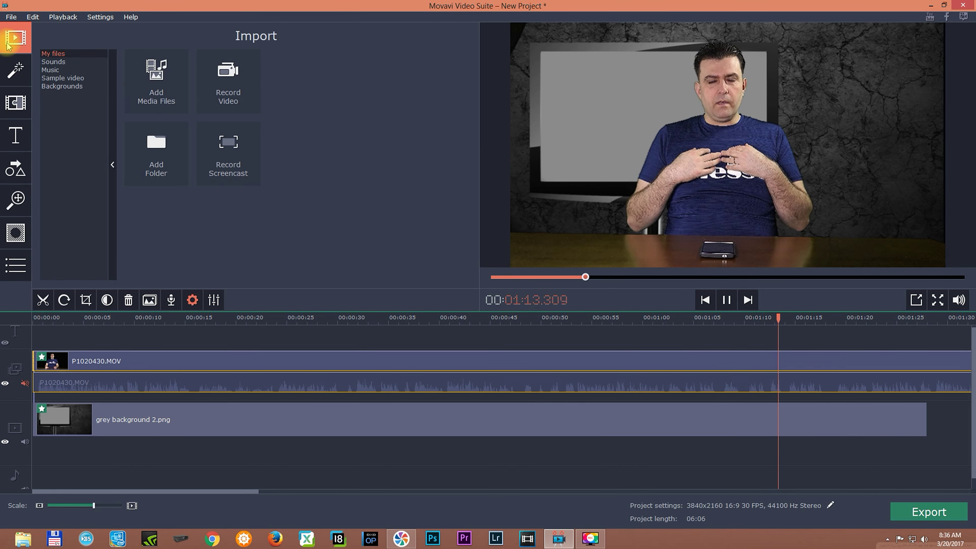
{"action": "left_click", "coordinate": [192, 299]}
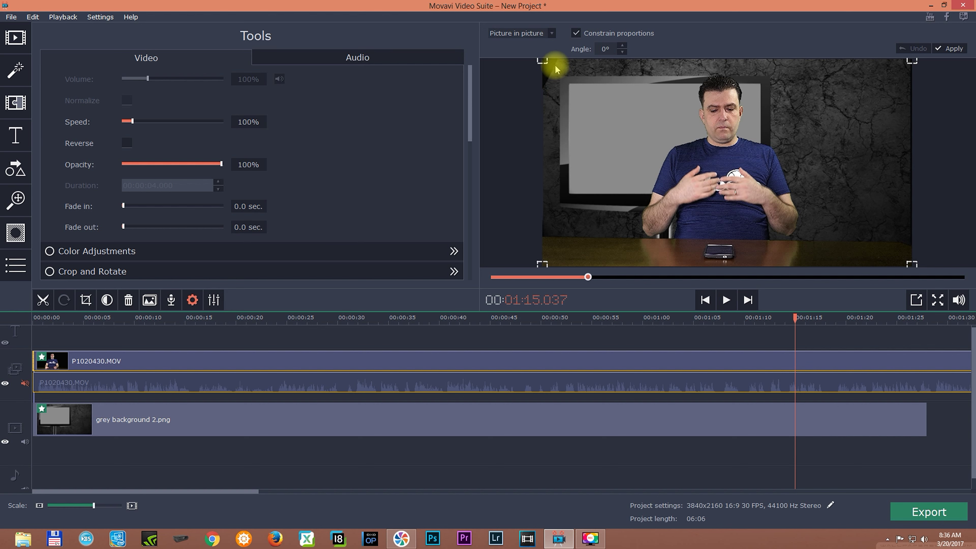
{"action": "left_click", "coordinate": [111, 273]}
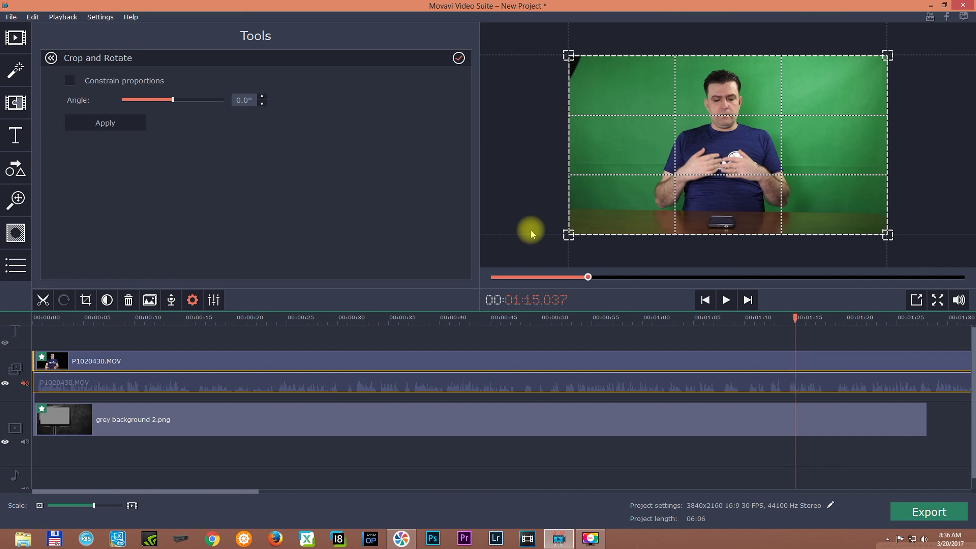
{"action": "left_click", "coordinate": [570, 234]}
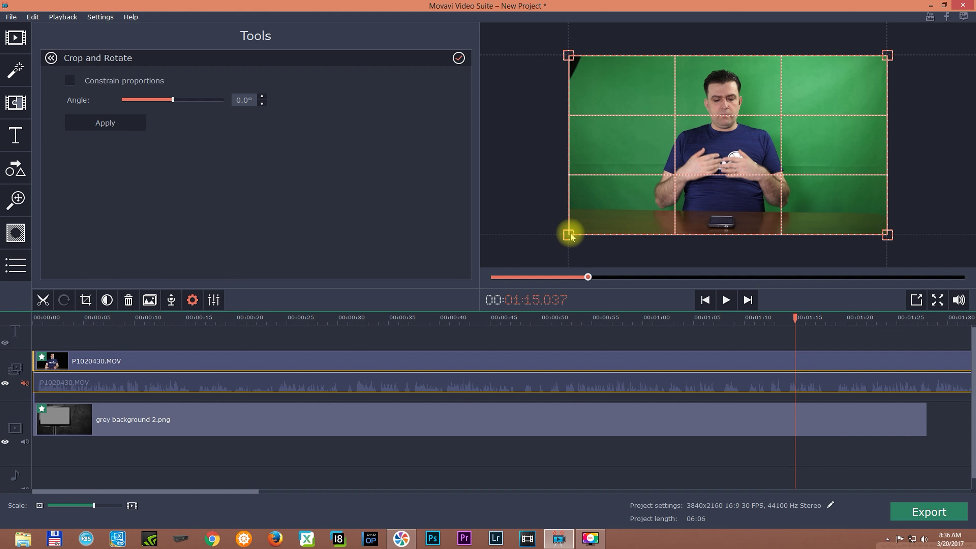
{"action": "left_click_drag", "start_coordinate": [570, 236], "coordinate": [594, 233]}
{"action": "left_click_drag", "start_coordinate": [605, 232], "coordinate": [607, 233]}
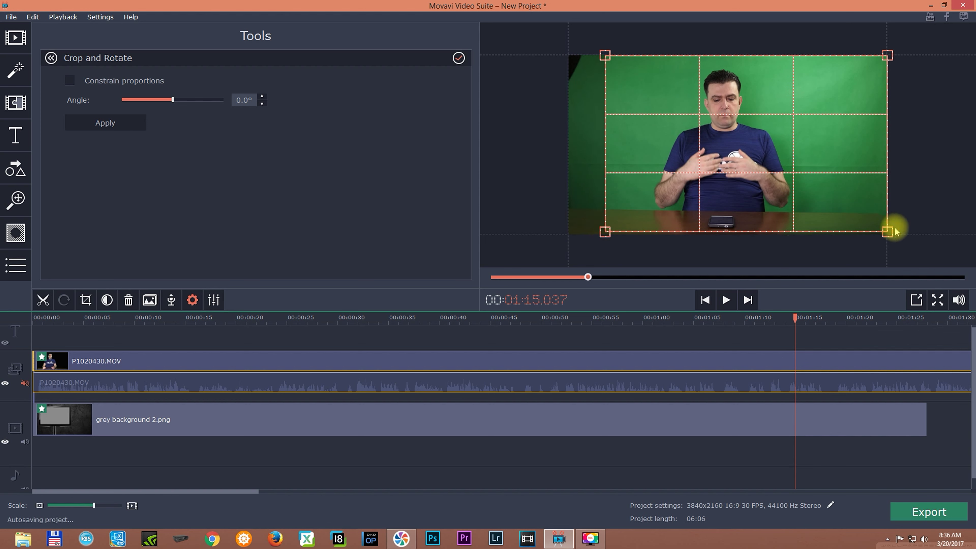
{"action": "left_click_drag", "start_coordinate": [888, 232], "coordinate": [840, 232]}
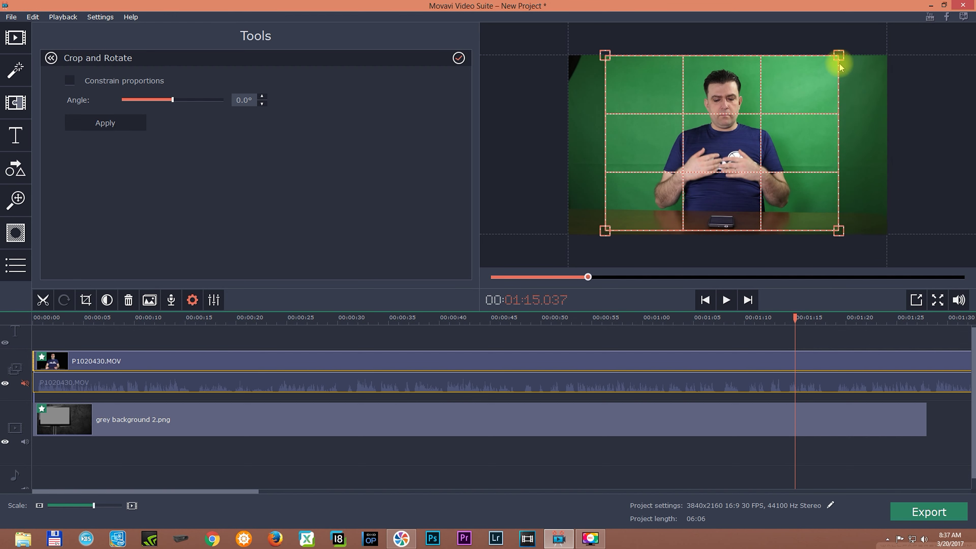
{"action": "left_click_drag", "start_coordinate": [841, 57], "coordinate": [841, 63]}
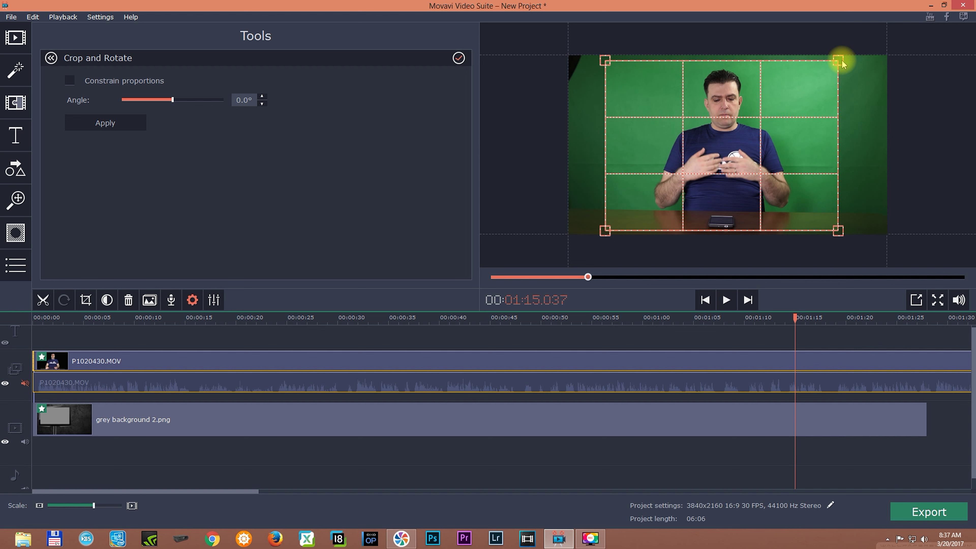
{"action": "left_click", "coordinate": [105, 122]}
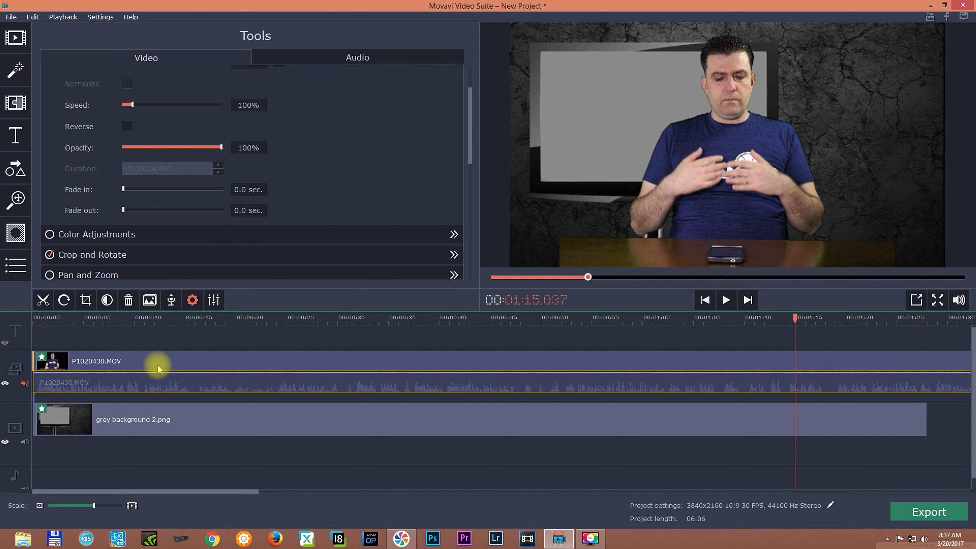
- Shift the picture-in-picture overlay sideways so the presenter sits beside the grey monitor in the background image
{"action": "left_click", "coordinate": [427, 363]}
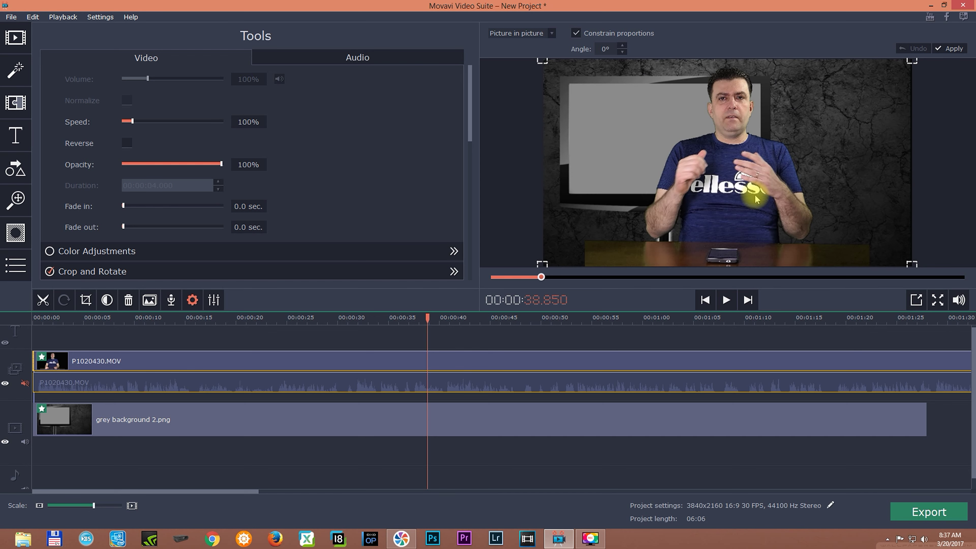
{"action": "left_click_drag", "start_coordinate": [760, 193], "coordinate": [808, 200]}
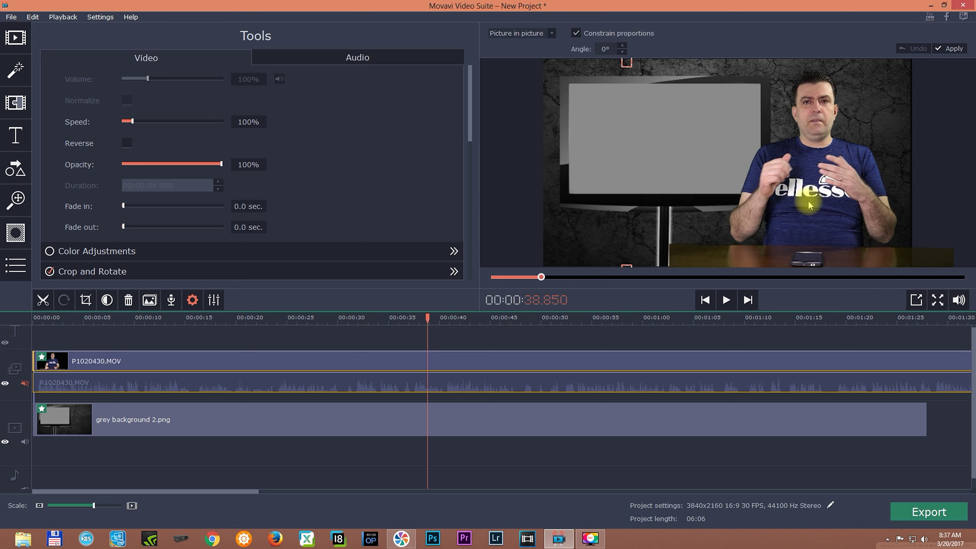
{"action": "left_click_drag", "start_coordinate": [808, 202], "coordinate": [809, 200]}
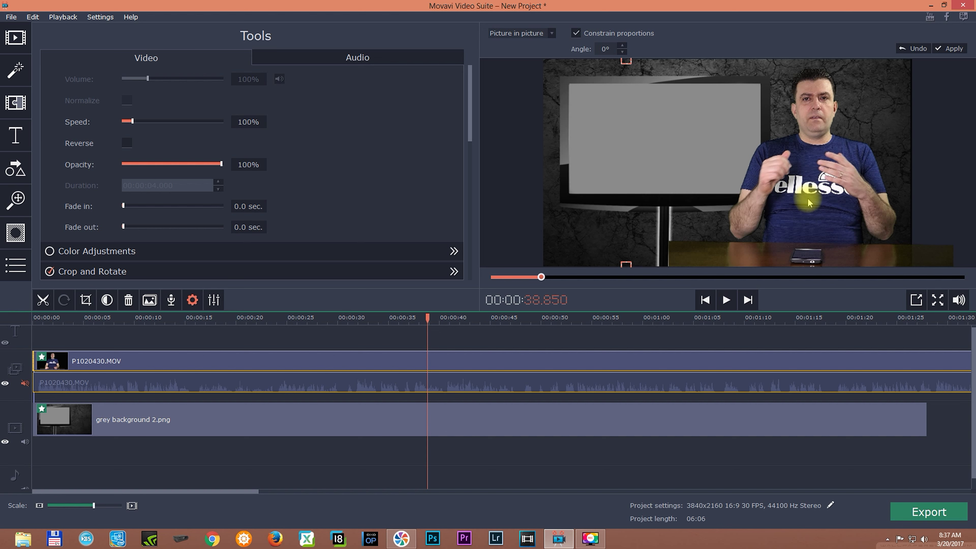
- Open the Crop and Rotate settings of the overlay clip
{"action": "left_click", "coordinate": [144, 272]}
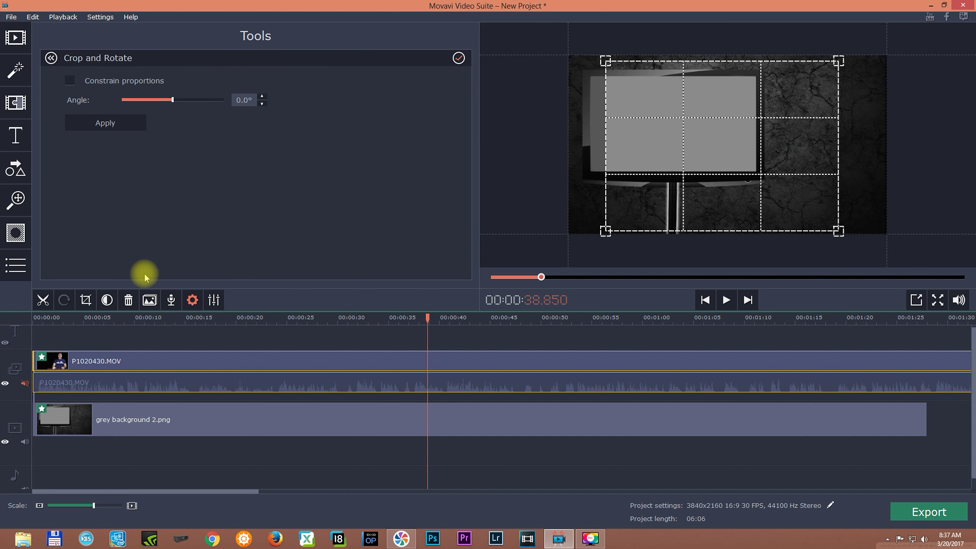